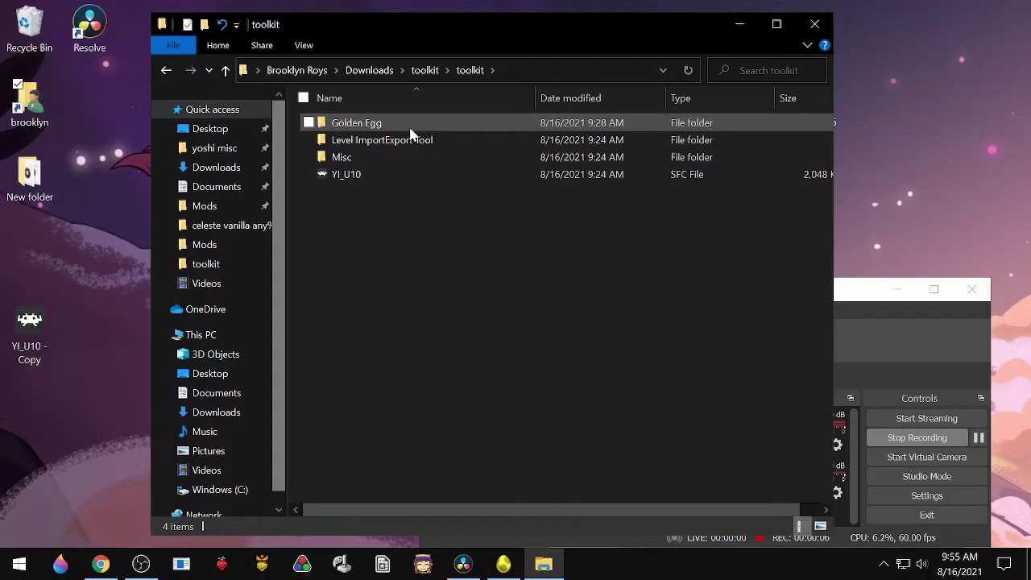
Launch the Golden Egg editor from its folder in the toolkit.
double_click(410, 127)
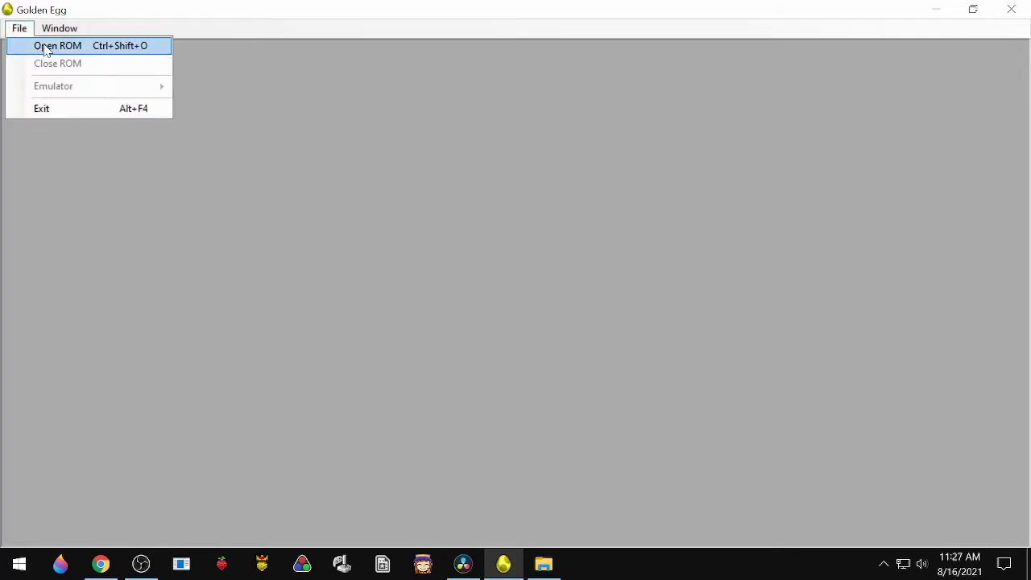
Duplicate the YI_U10 ROM, rename the copy 'test', and open it in the LevelEditor.
left_click(44, 45)
left_click(278, 188)
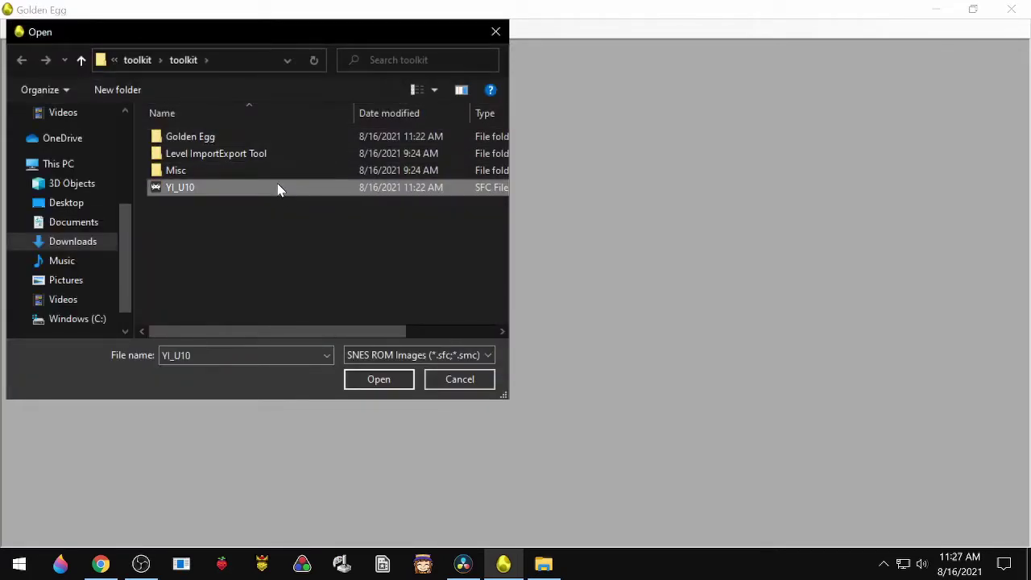
key("ctrl+c")
key("ctrl+v")
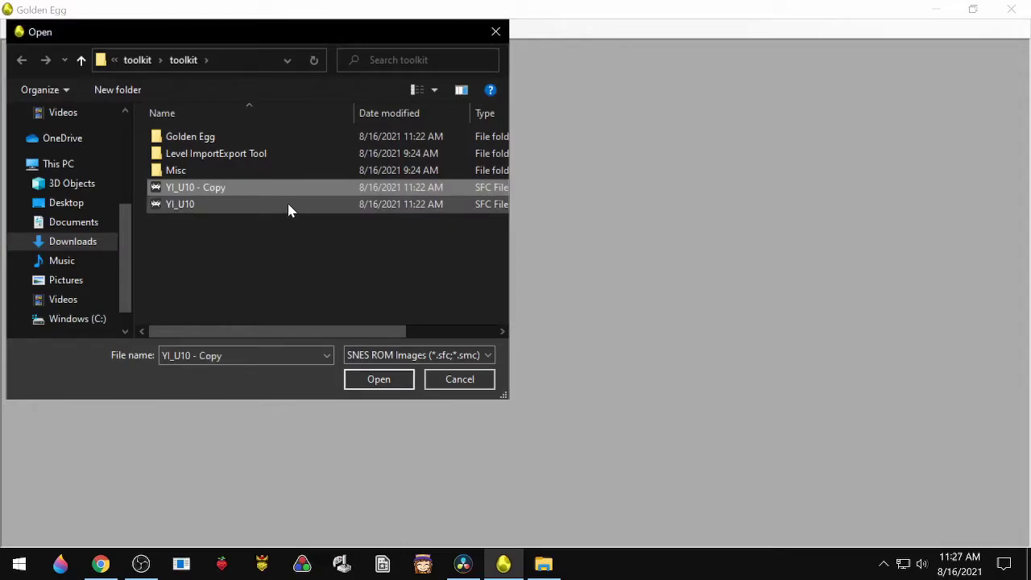
left_click(213, 190)
type("test")
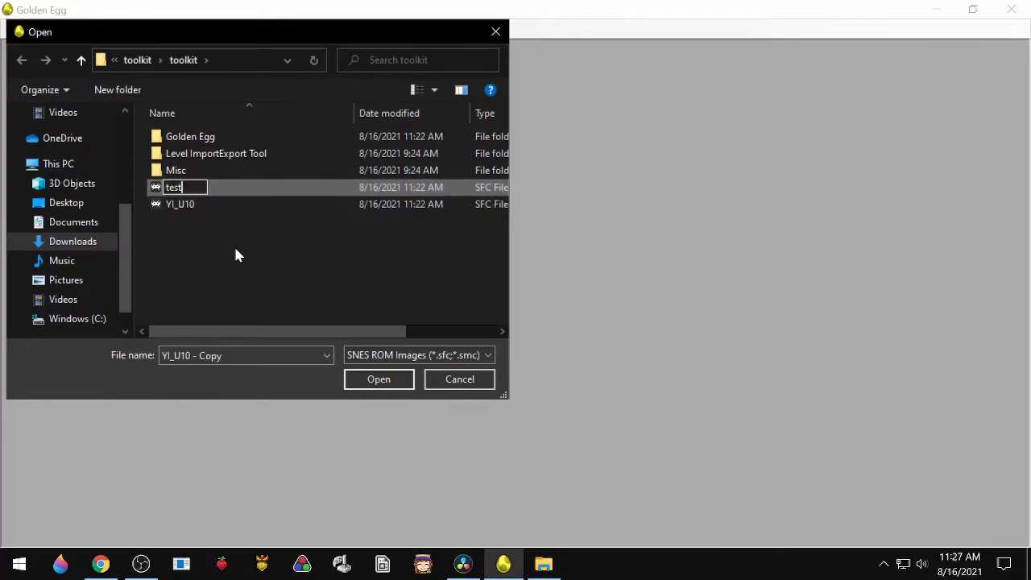
key("Return")
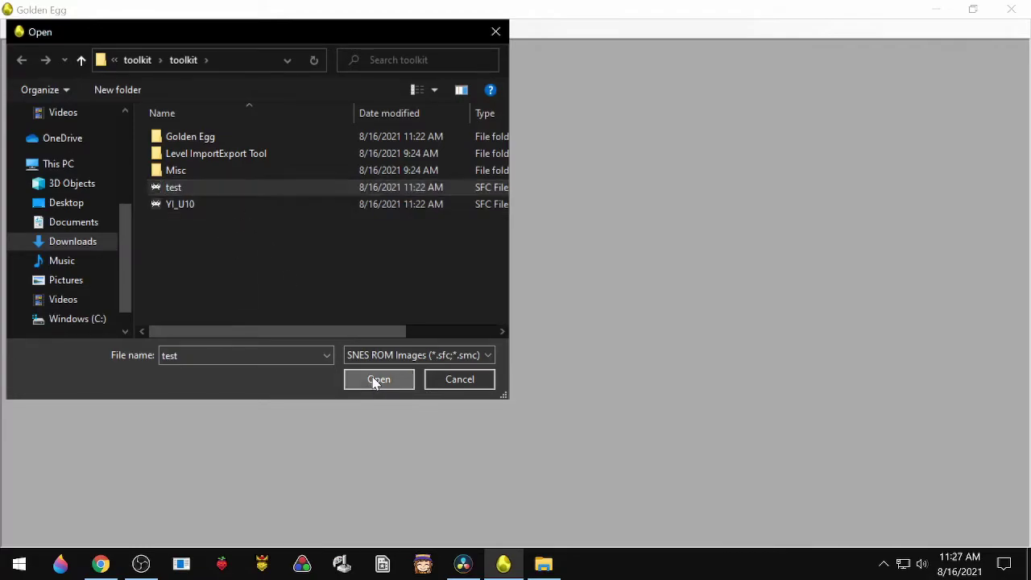
left_click(376, 380)
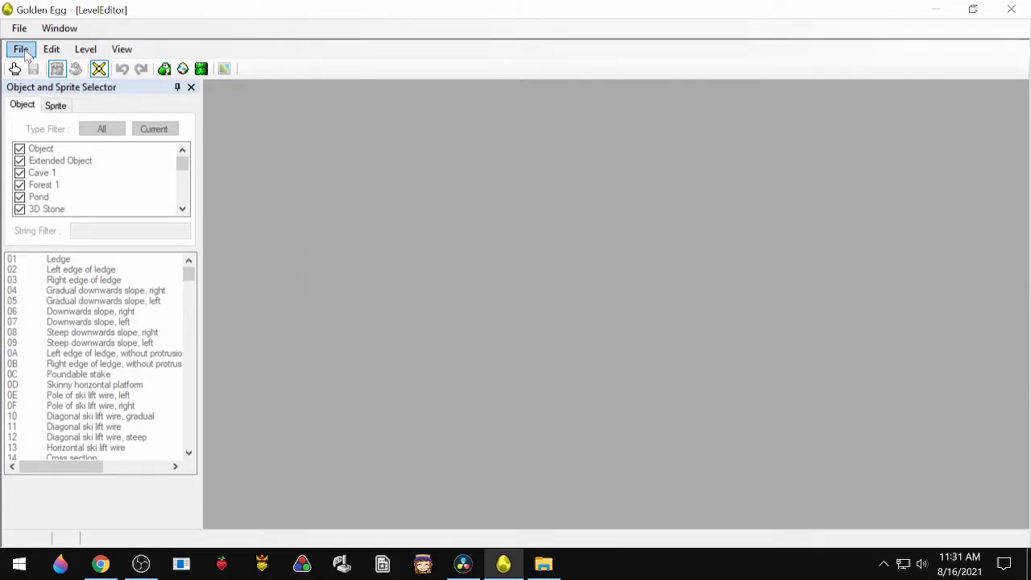
Set the emulator path to the snes9xemu executable on the Desktop.
left_click(19, 28)
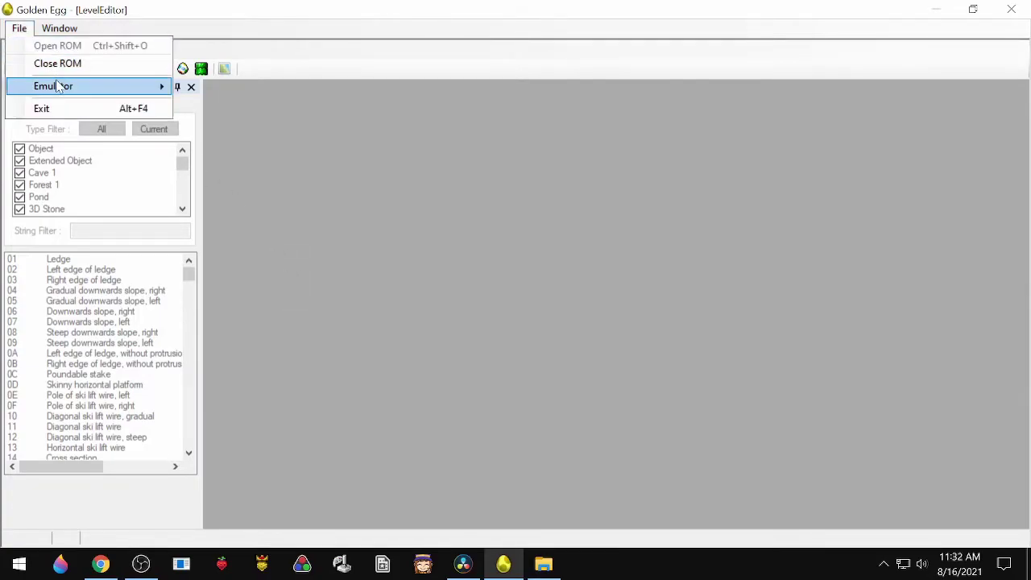
mouse_move(59, 87)
left_click(225, 106)
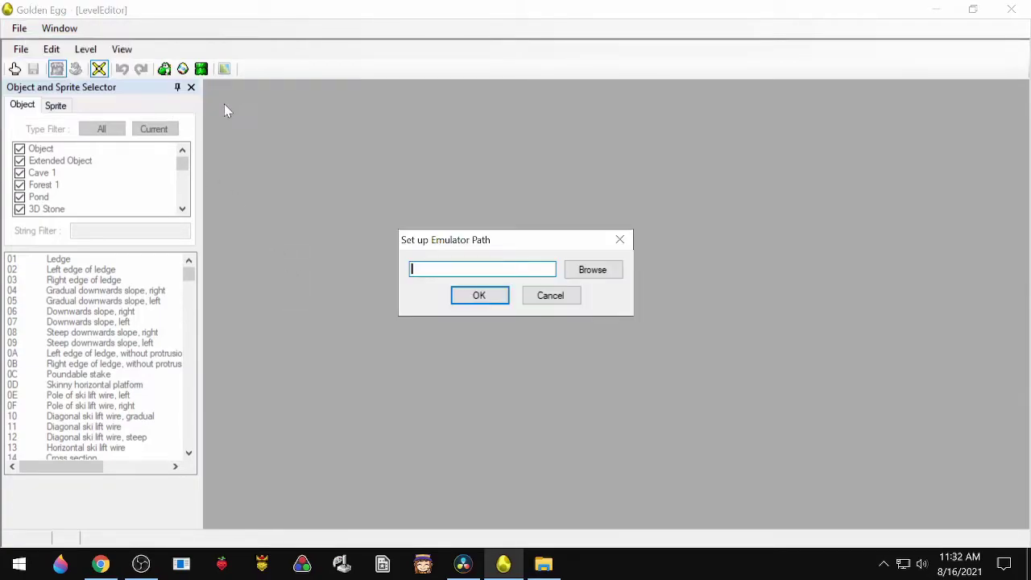
left_click(592, 270)
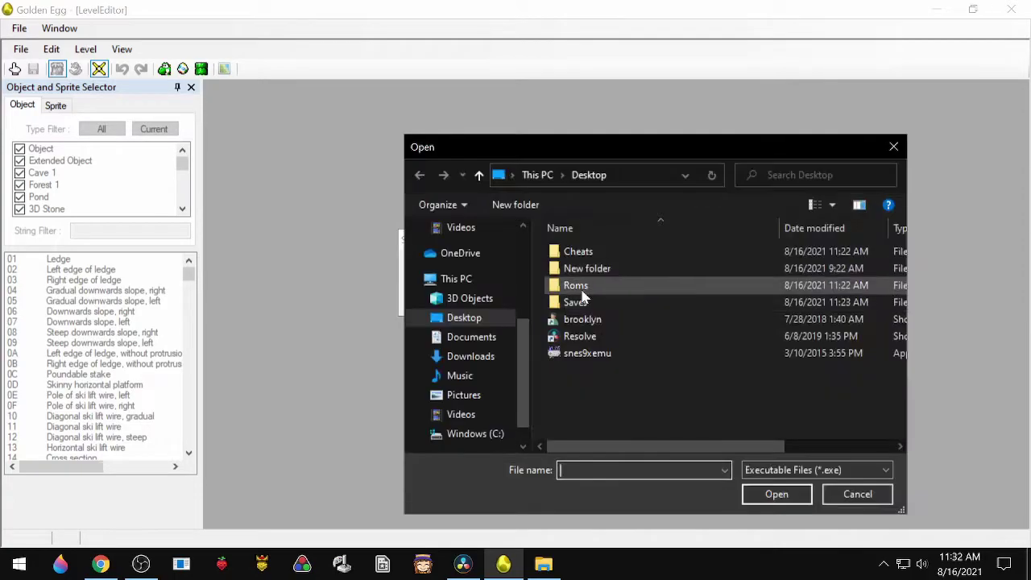
double_click(603, 360)
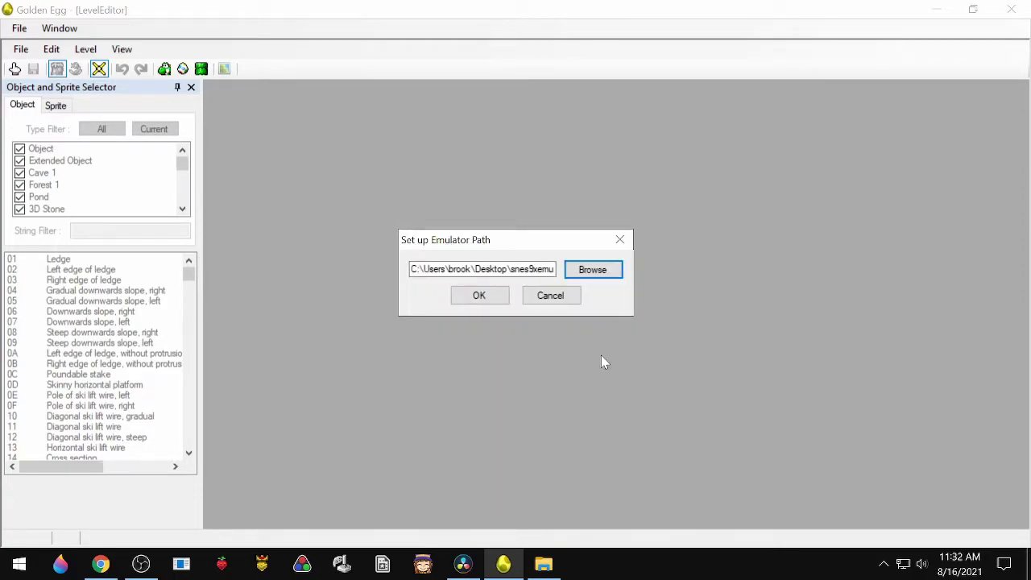
left_click(492, 293)
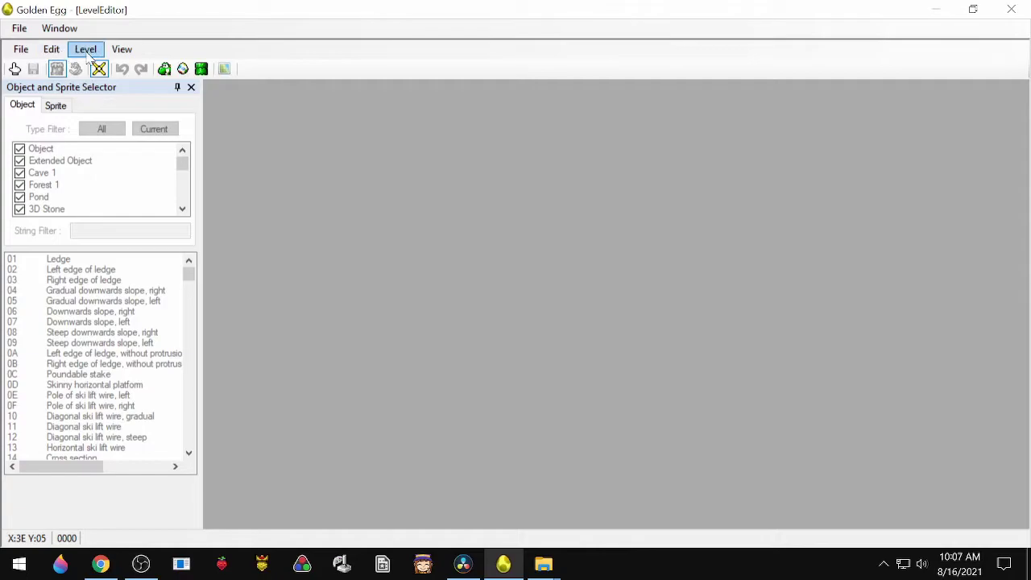
Open level 00 '1-1 Make Eggs, Throw Eggs' and scroll down the level view.
left_click(20, 49)
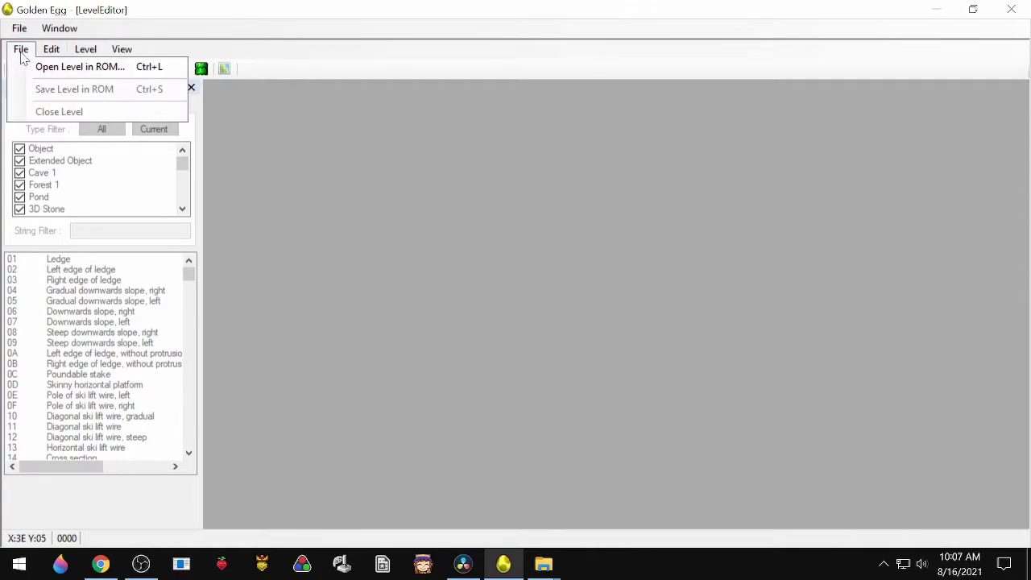
left_click(38, 69)
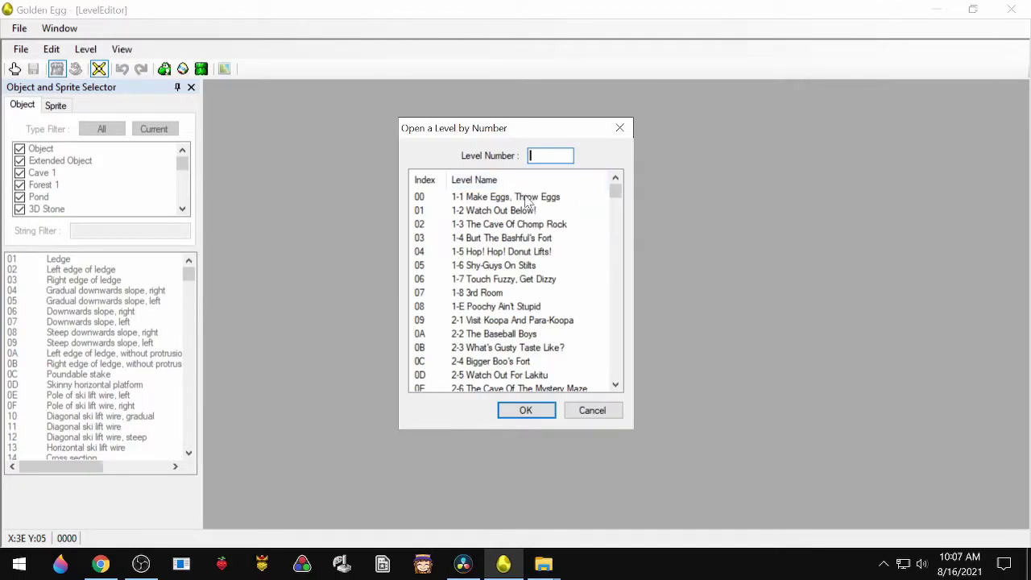
left_click(535, 202)
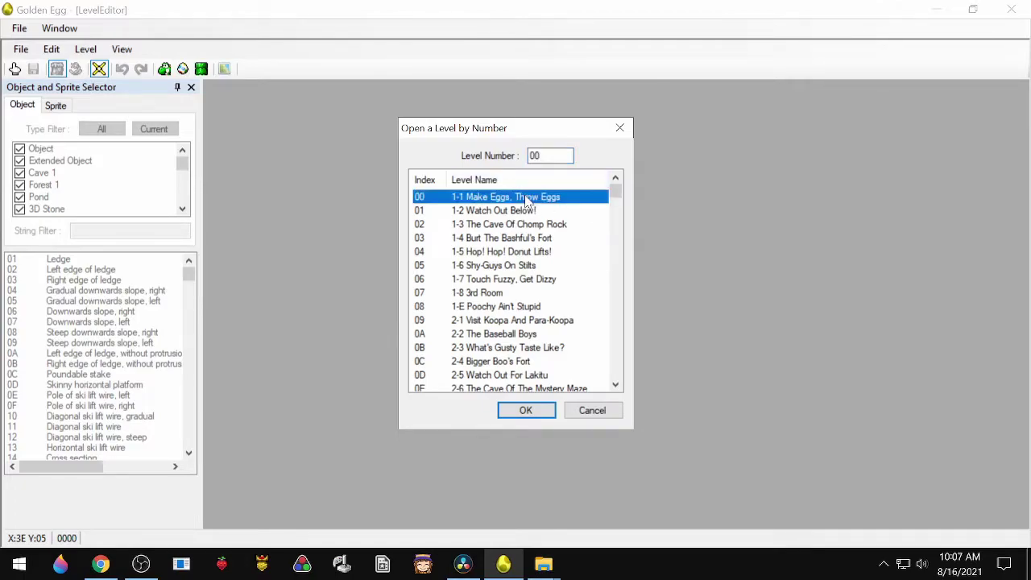
left_click(526, 411)
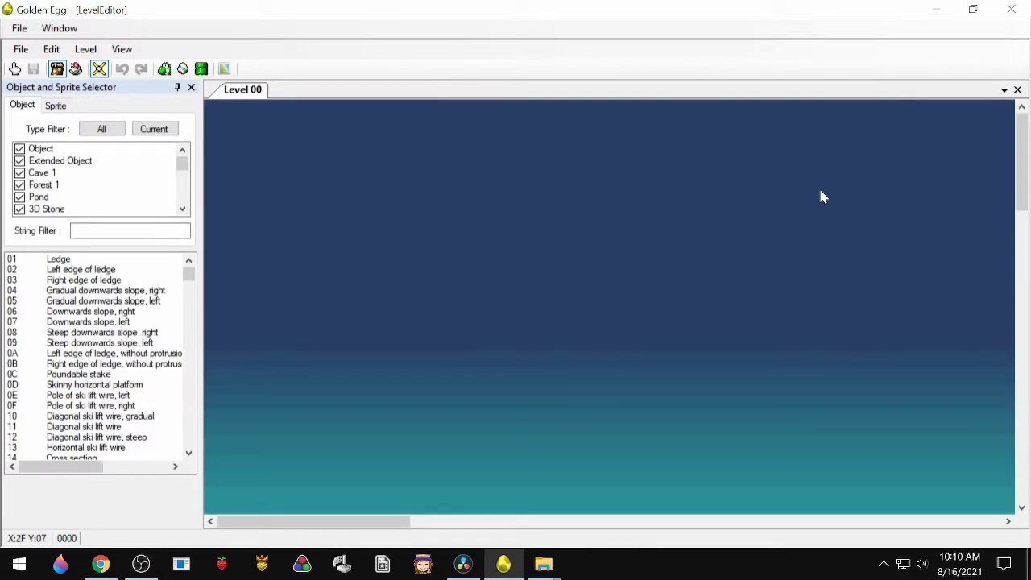
left_click_drag(1022, 161, 1022, 449)
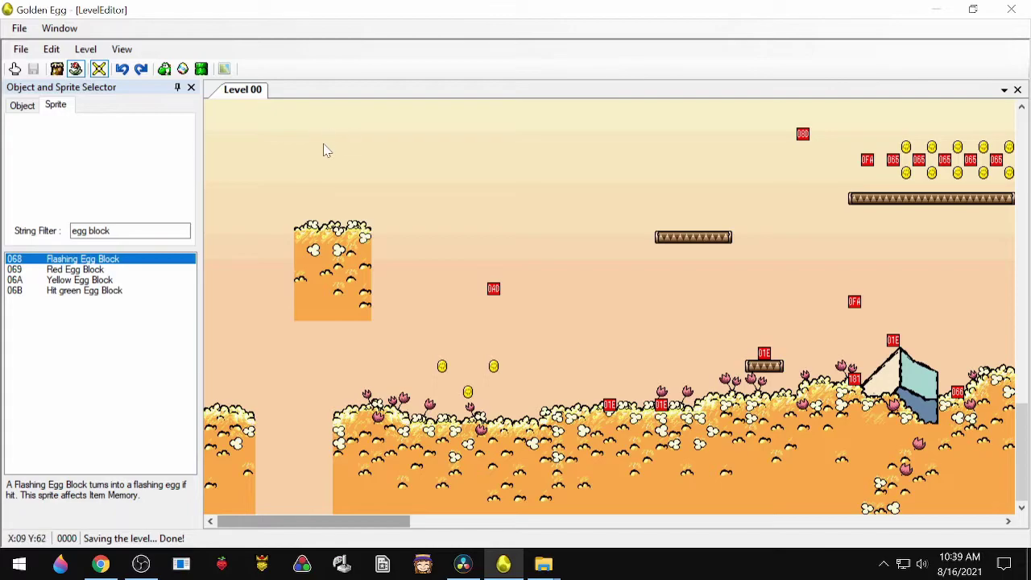
Undo and redo the 0AD block's move, then look through the Edit, Level and View menus.
key("ctrl+z")
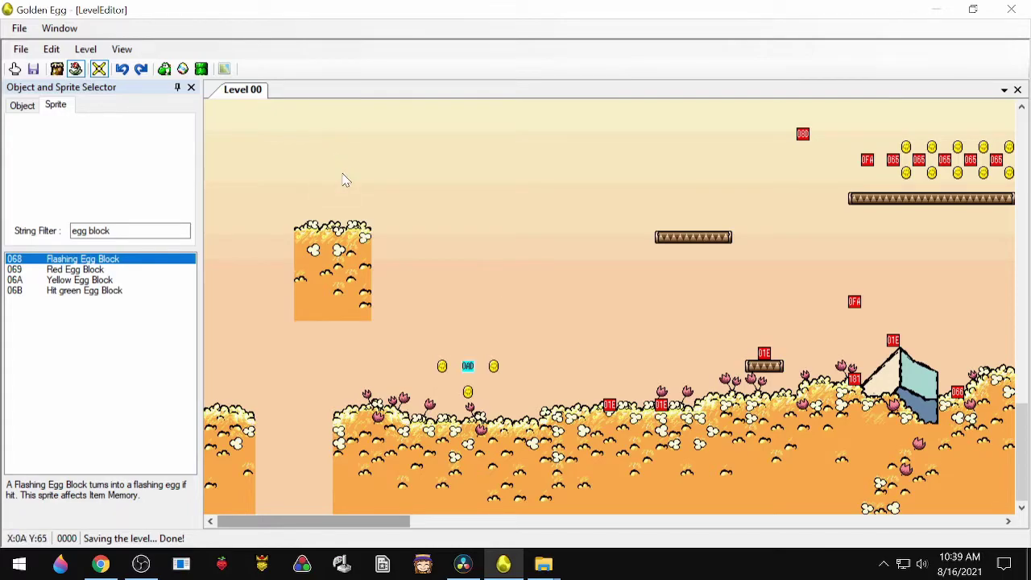
key("ctrl+y")
left_click(52, 50)
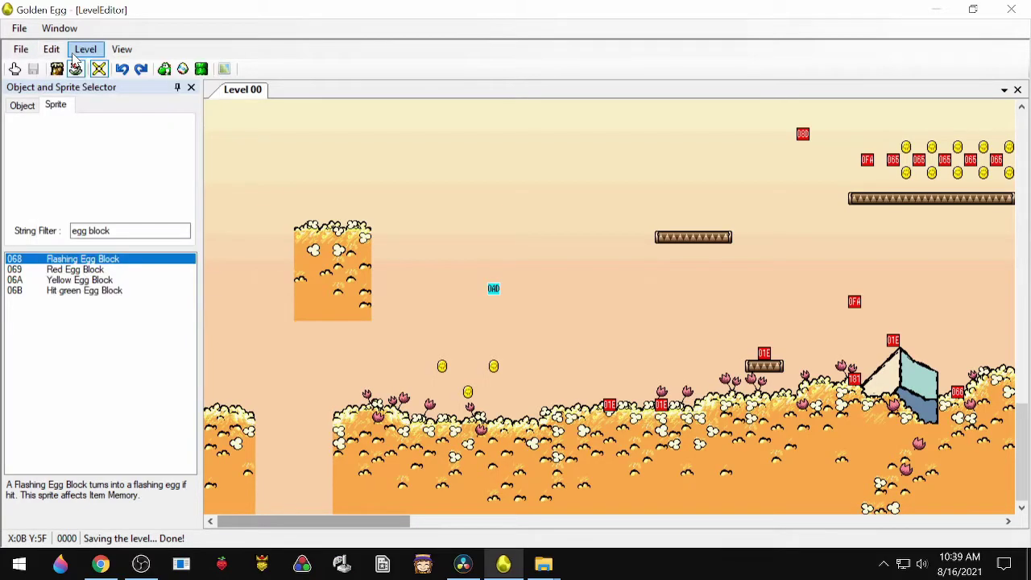
left_click(84, 50)
mouse_move(122, 50)
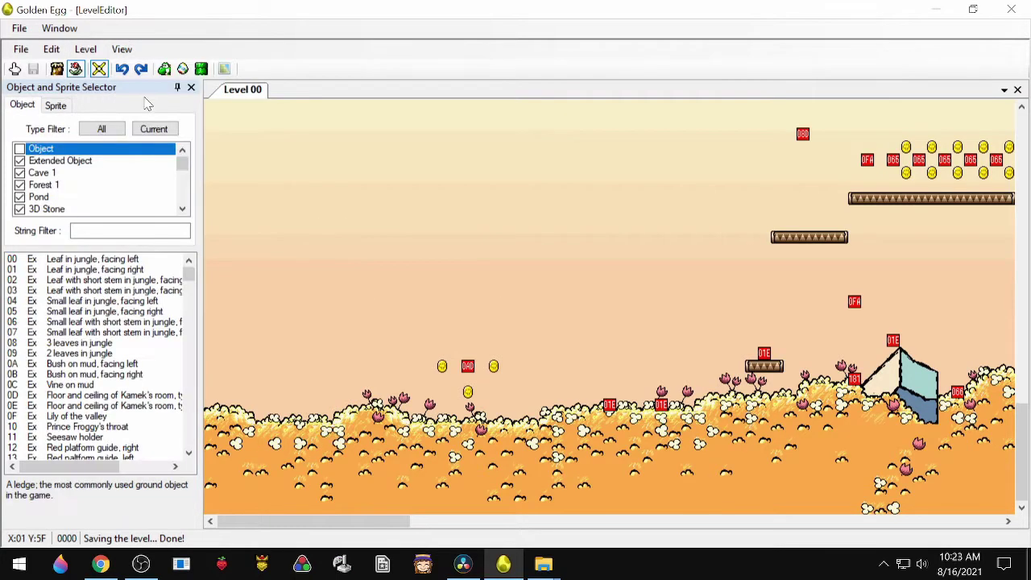
Dismiss the level chooser, then in Object Edit Mode lift a ground section into the air.
left_click(16, 70)
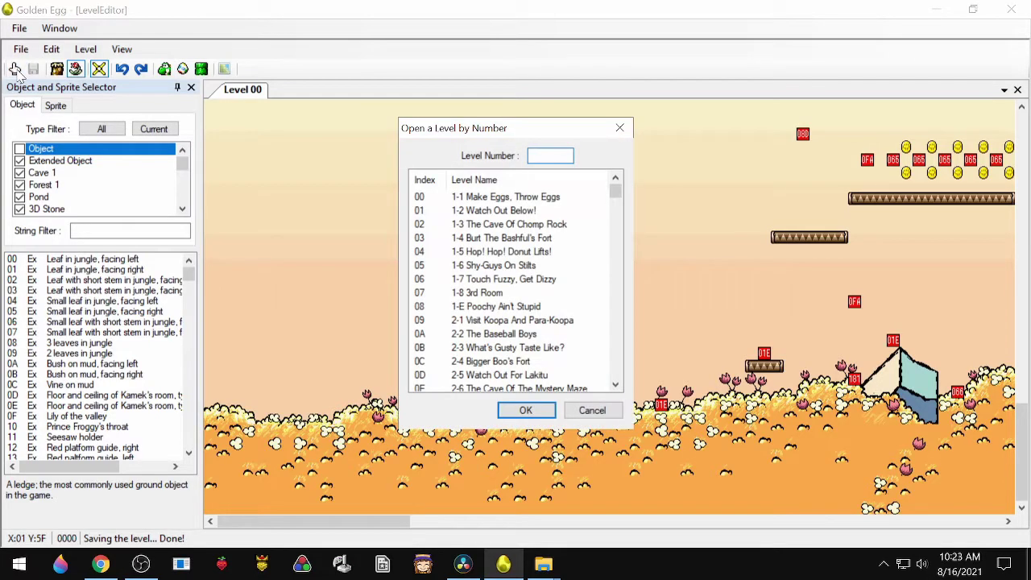
key("Escape")
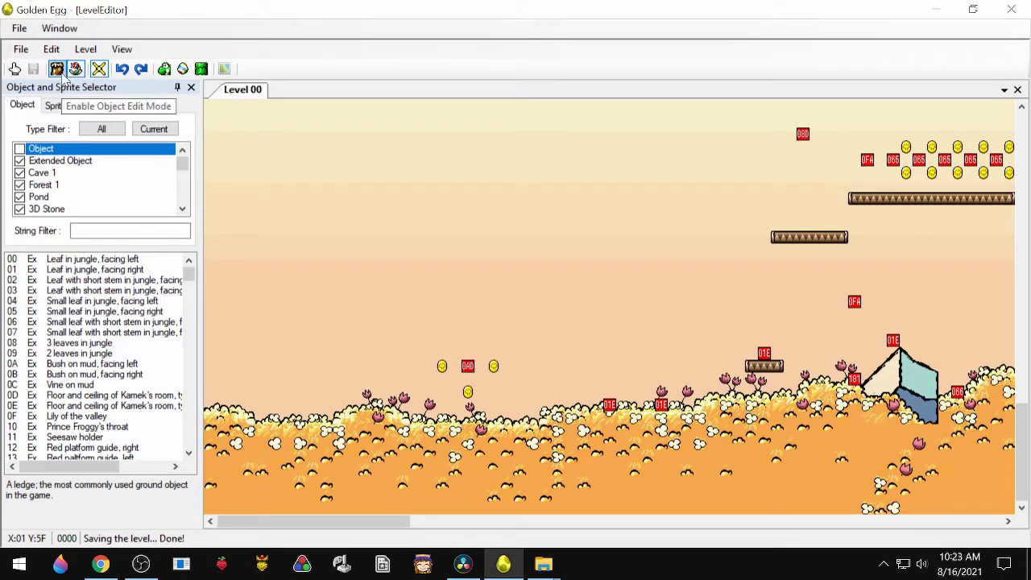
left_click(56, 69)
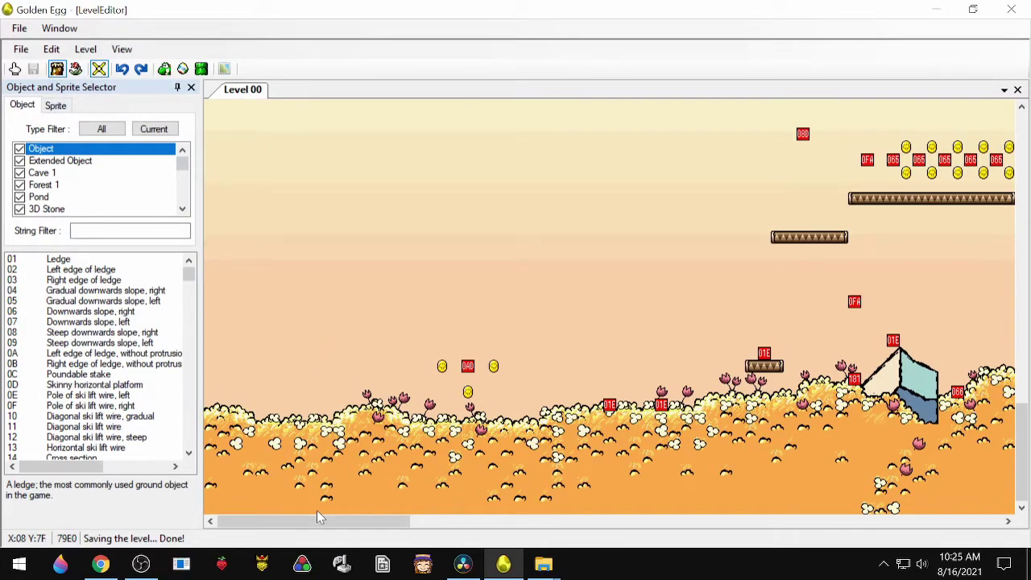
left_click_drag(299, 488, 330, 290)
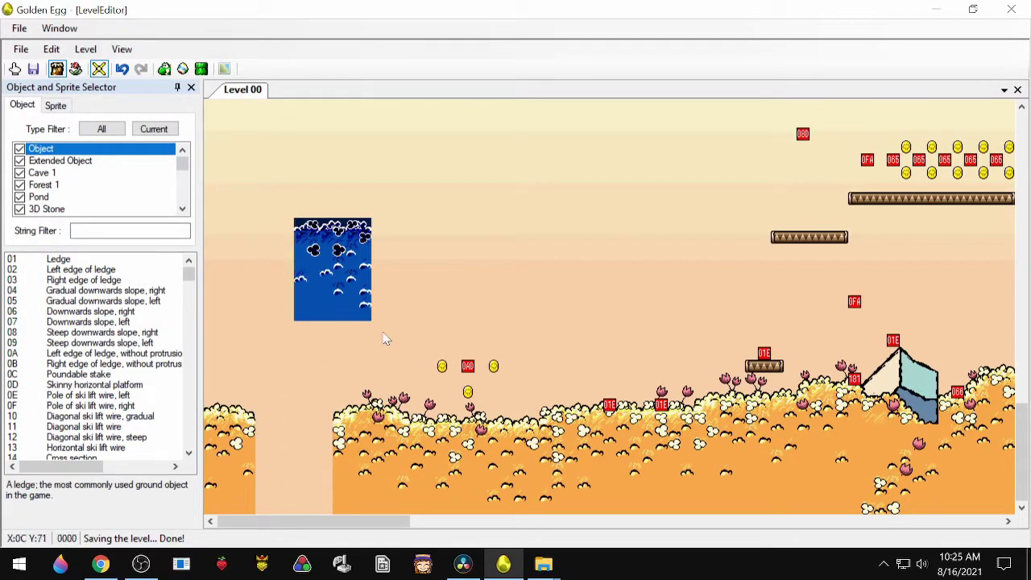
Move the upper wooden platform further left.
left_click(522, 457)
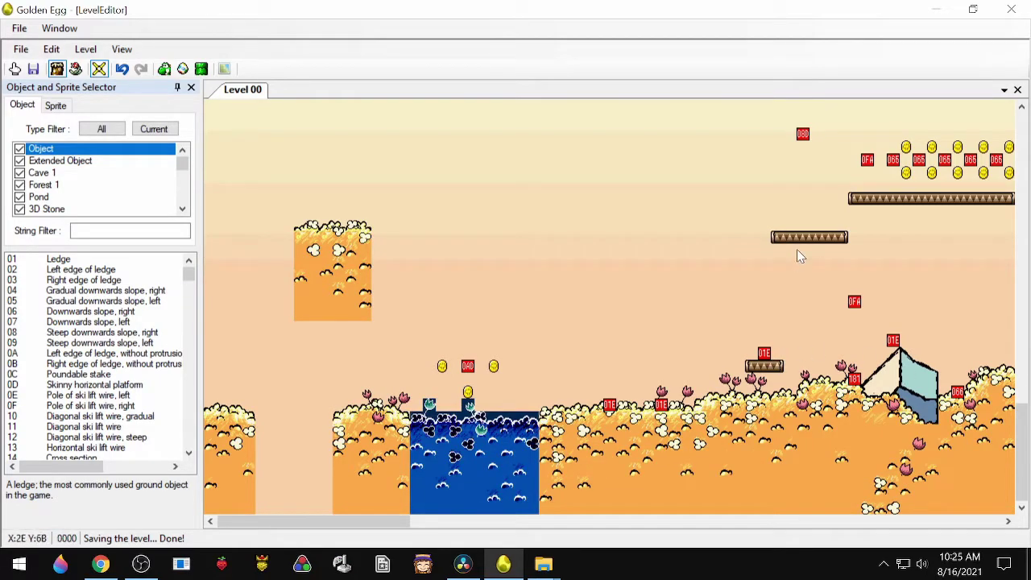
left_click_drag(798, 237, 682, 237)
left_click(832, 250)
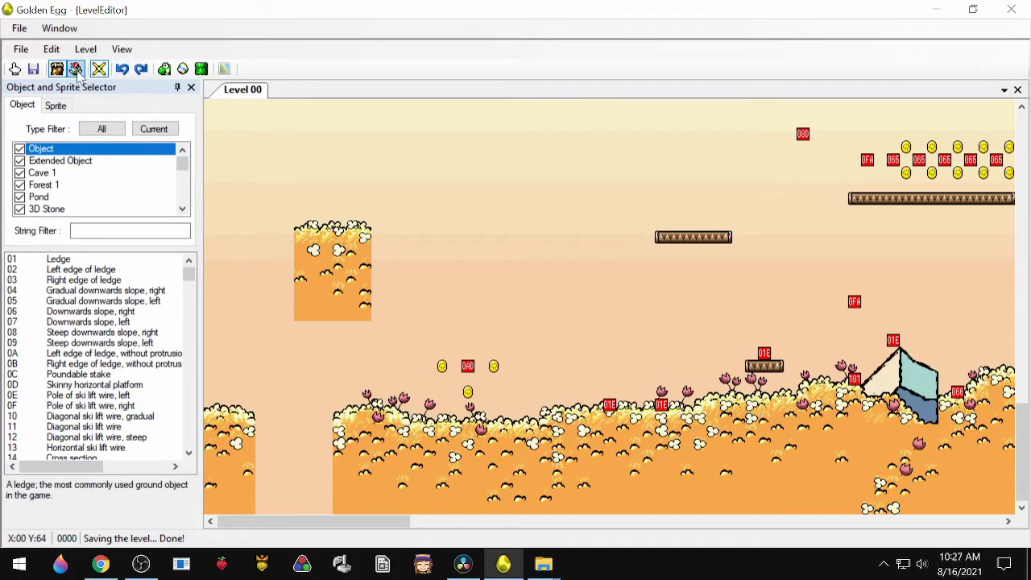
In sprite mode, move the 0AD message block up above the coins.
left_click(75, 69)
left_click_drag(471, 371, 494, 290)
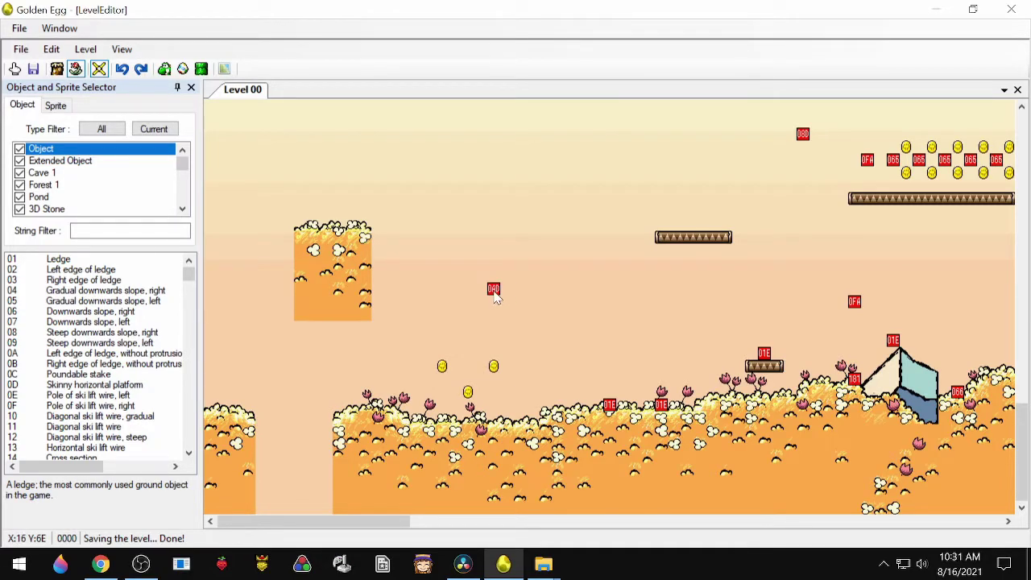
mouse_move(497, 299)
Filter the sprite list with 'egg bl' to show only the Egg Block sprites.
left_click(57, 108)
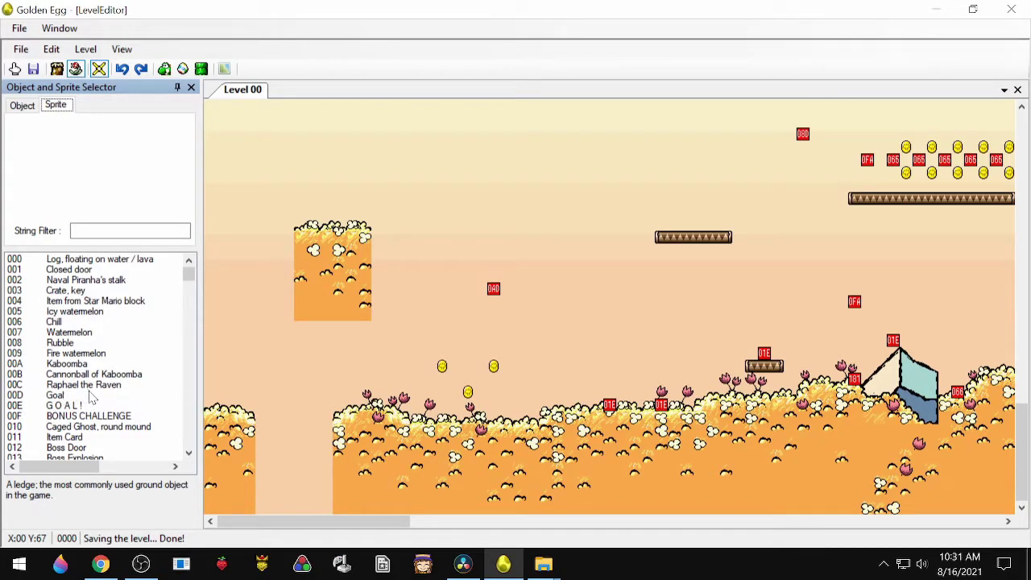
left_click(129, 230)
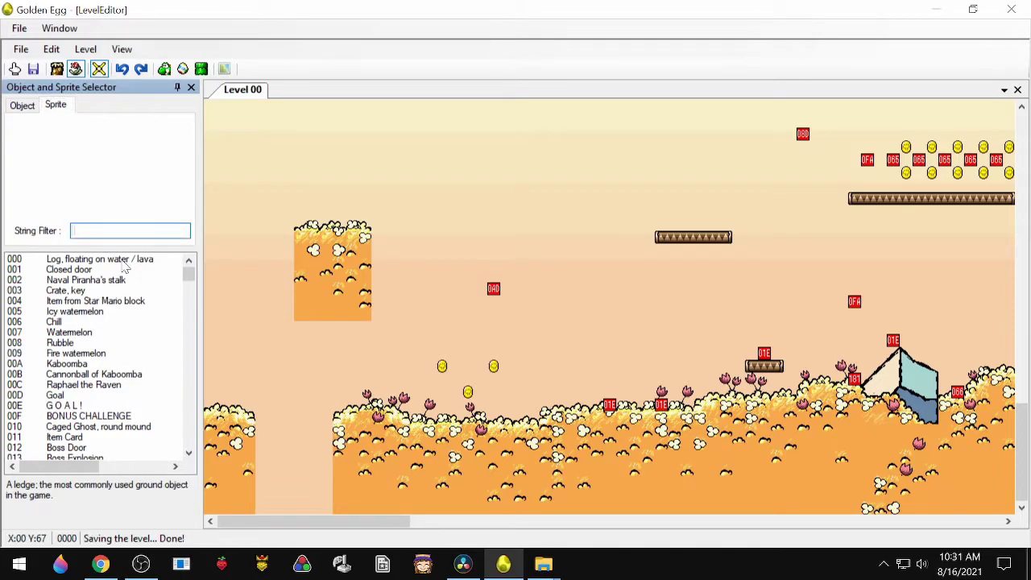
type("egg block")
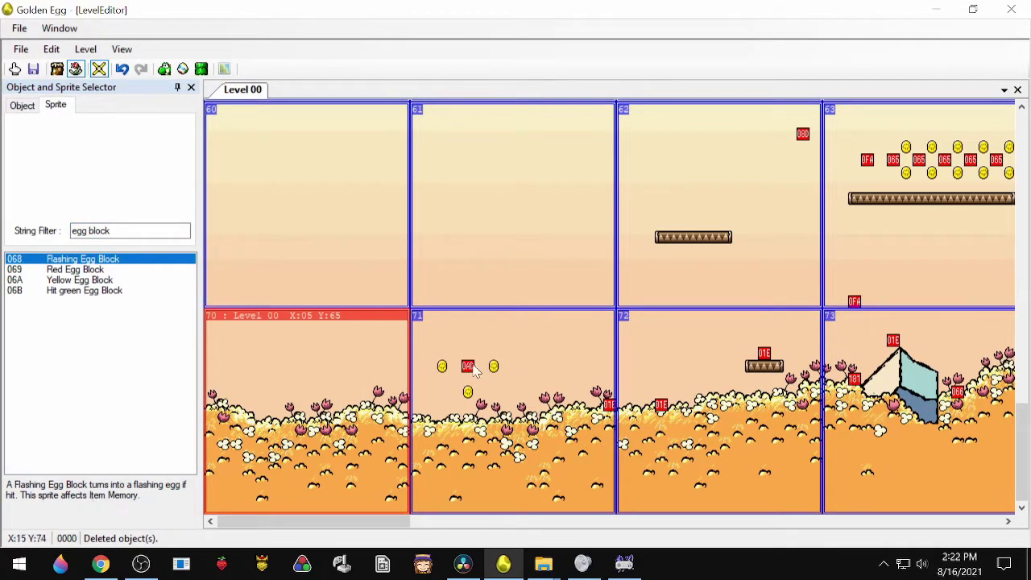
Move the screen 70 pipe into screen 60, paste a second pipe, and raise a stretched flower ledge.
mouse_move(469, 373)
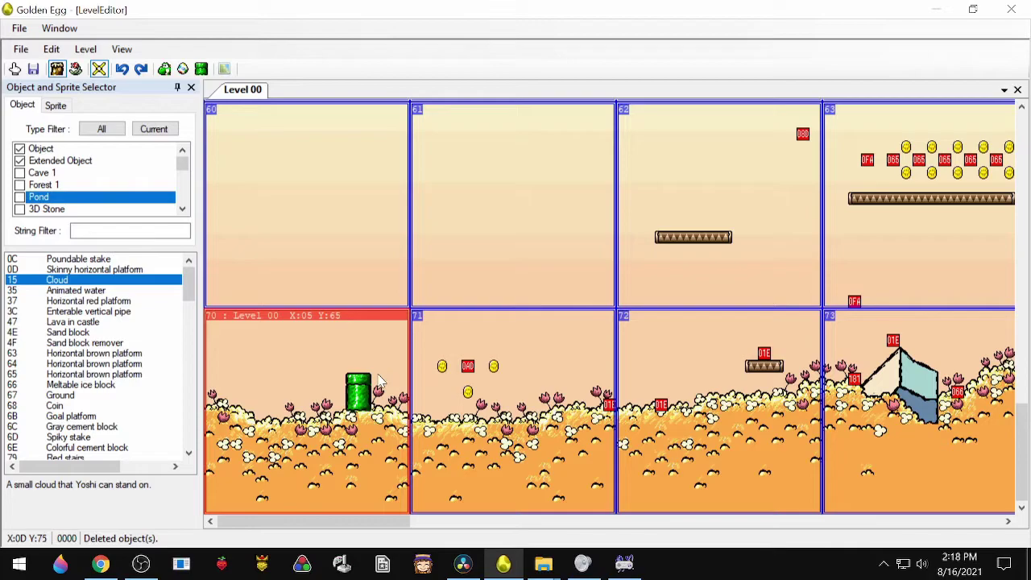
left_click(358, 387)
left_click_drag(358, 387, 310, 214)
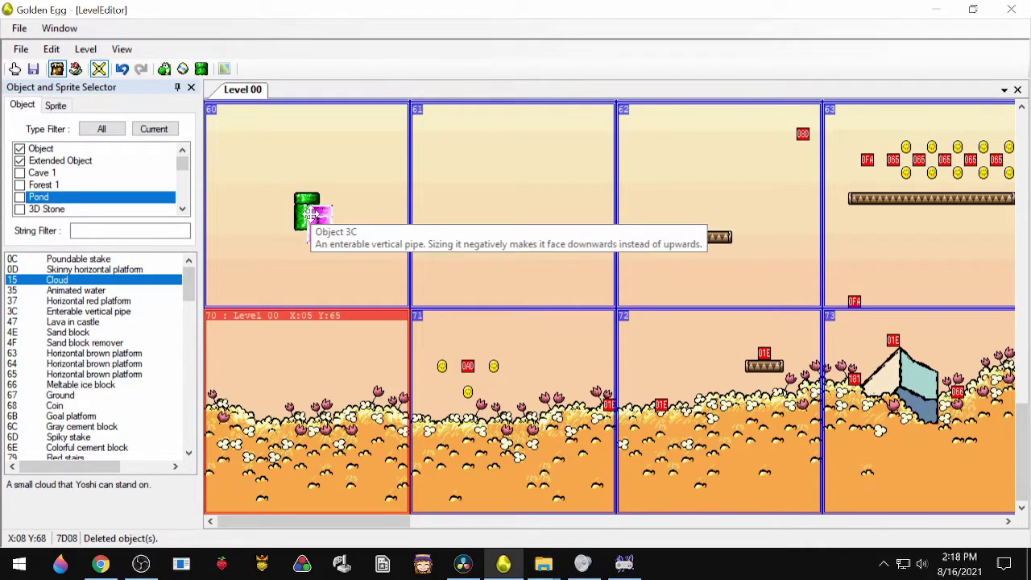
key("ctrl+v")
left_click(403, 225)
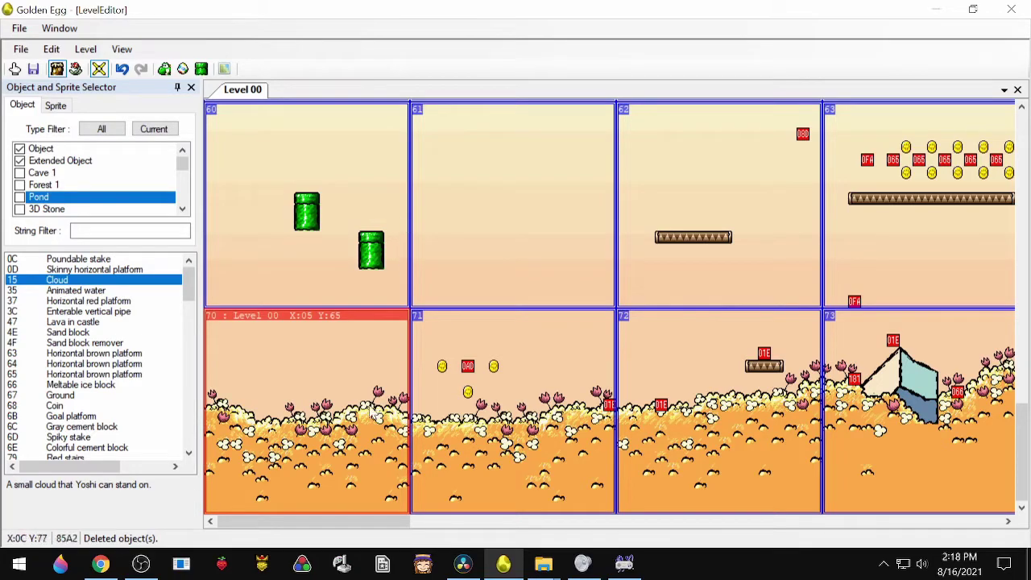
left_click_drag(305, 457, 498, 186)
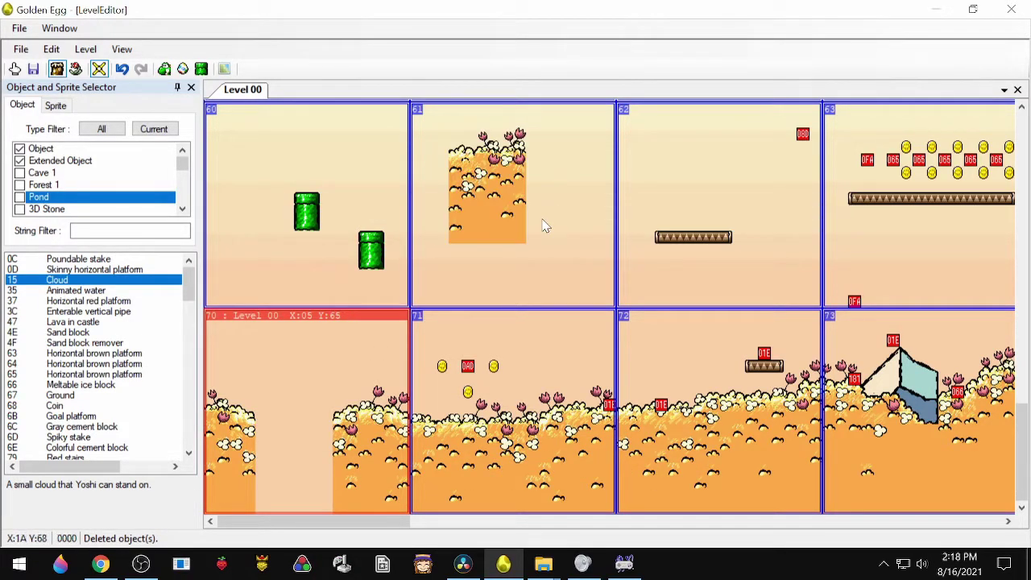
left_click_drag(515, 239, 674, 344)
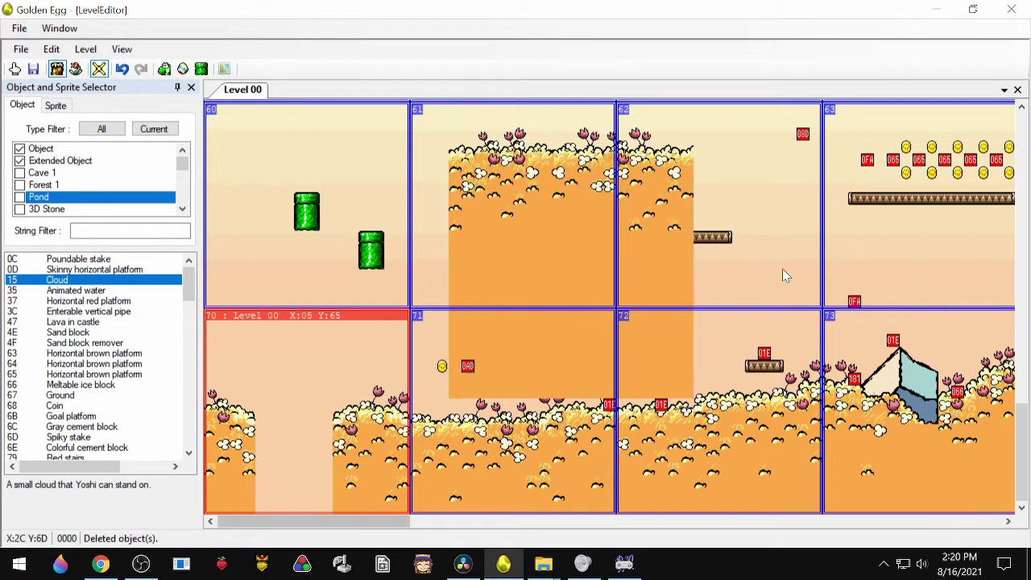
Select a flower ledge piece in the ground, lift it, and delete the extra piece.
left_click(606, 260)
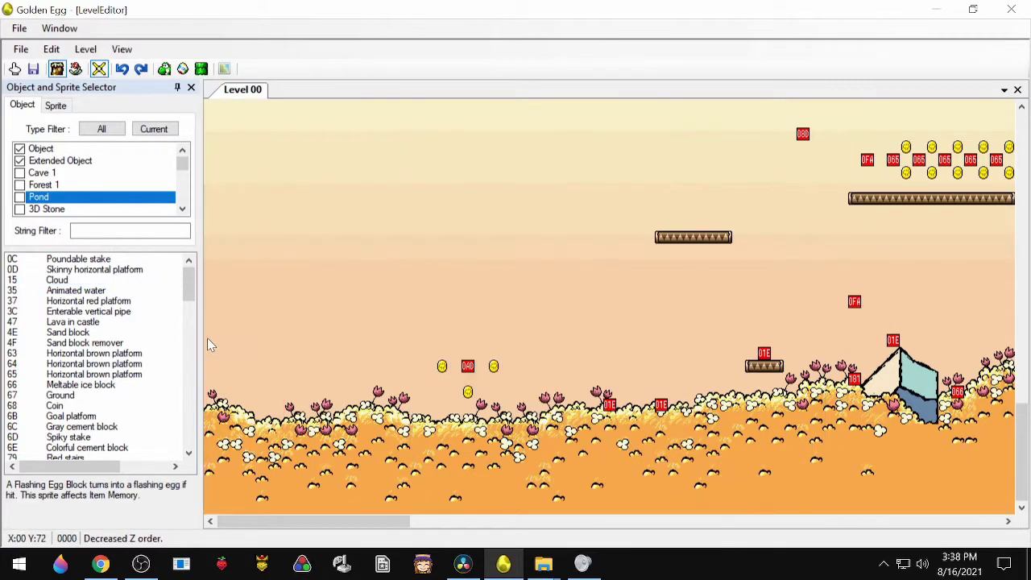
left_click_drag(207, 338, 1013, 451)
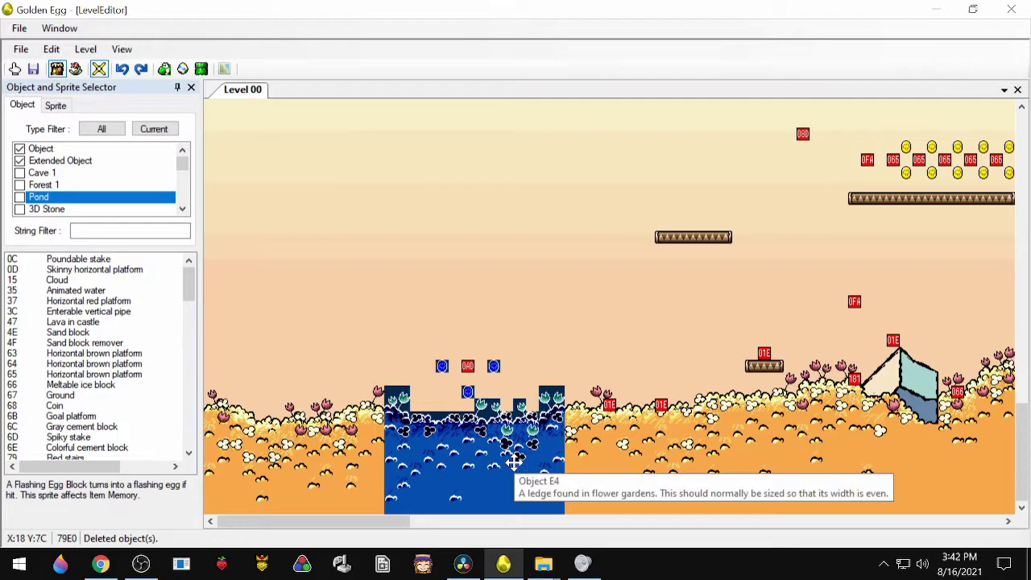
left_click_drag(514, 459, 672, 331)
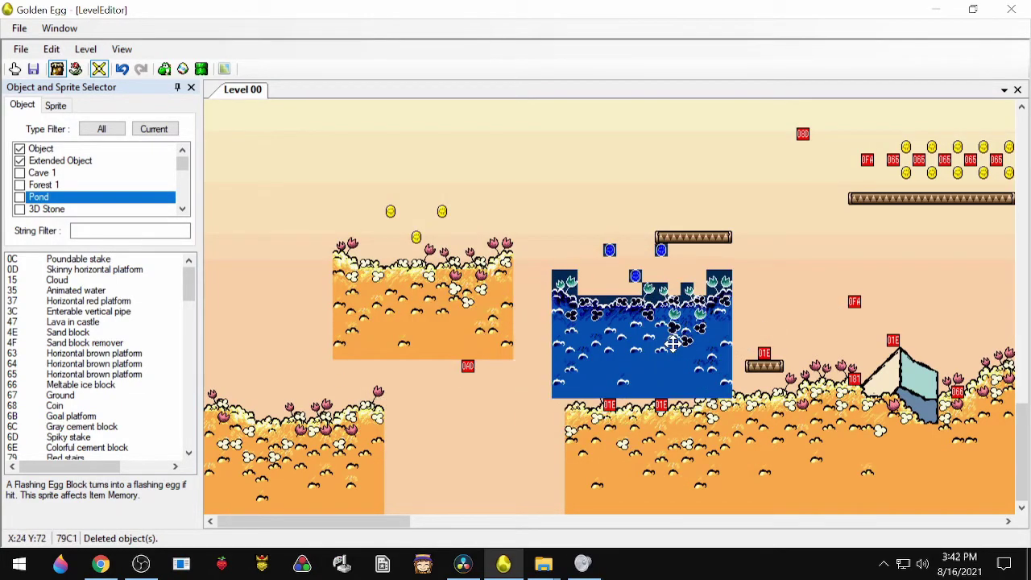
key("Delete")
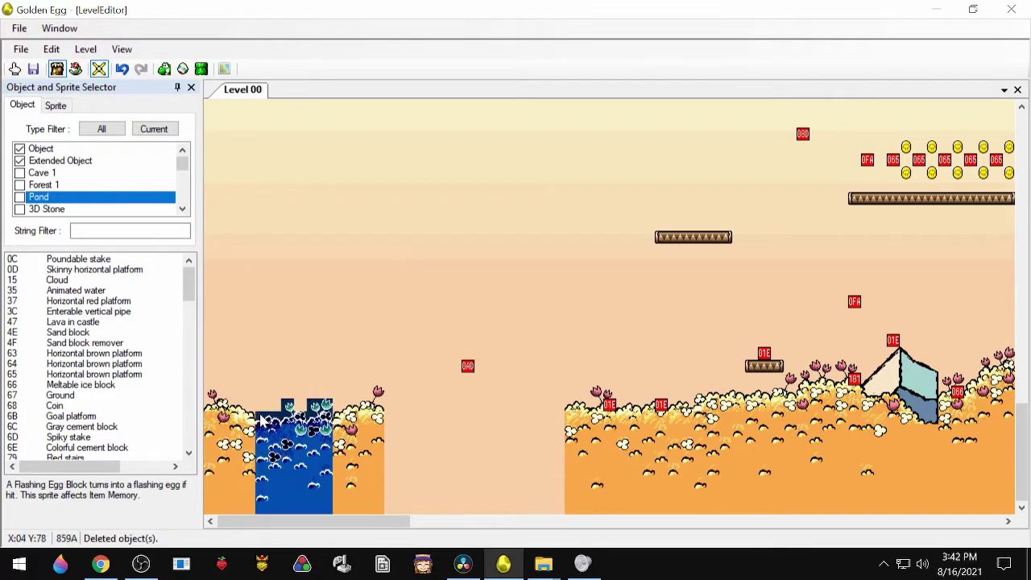
Raise the ledge above the gap, stretch it much taller, and shift it slightly right.
left_click_drag(334, 452, 373, 246)
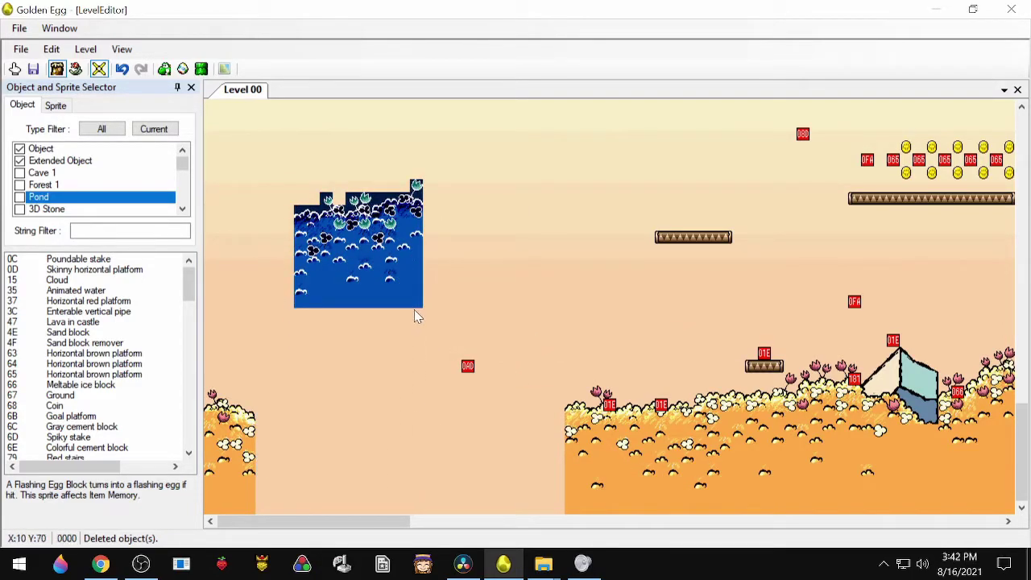
left_click_drag(416, 306, 423, 420)
left_click_drag(424, 373, 577, 353)
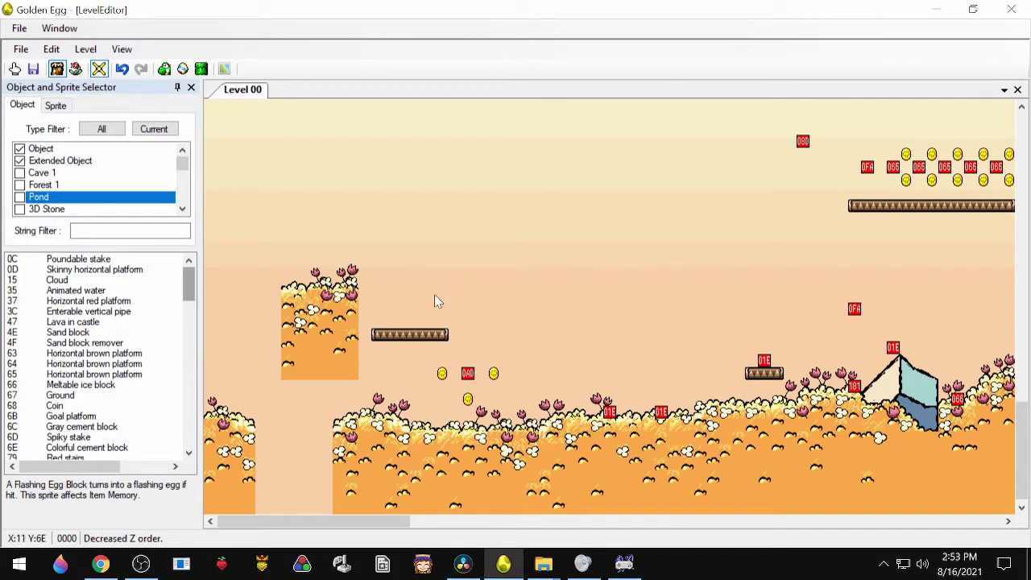
Slide the brown platform left until it overlaps the flower ledge's right edge.
left_click(425, 339)
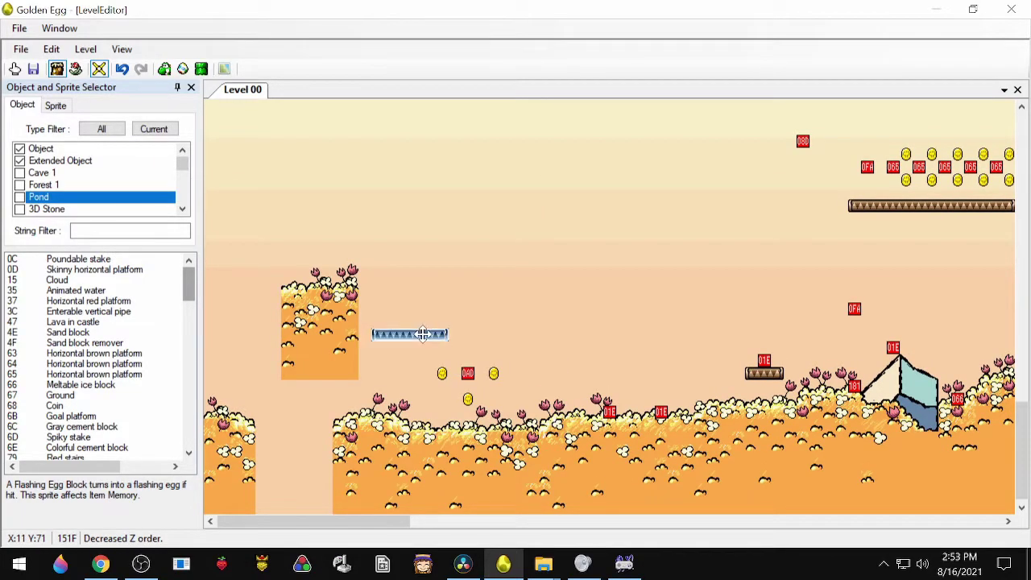
left_click_drag(425, 339, 391, 337)
left_click(391, 342)
left_click(391, 343)
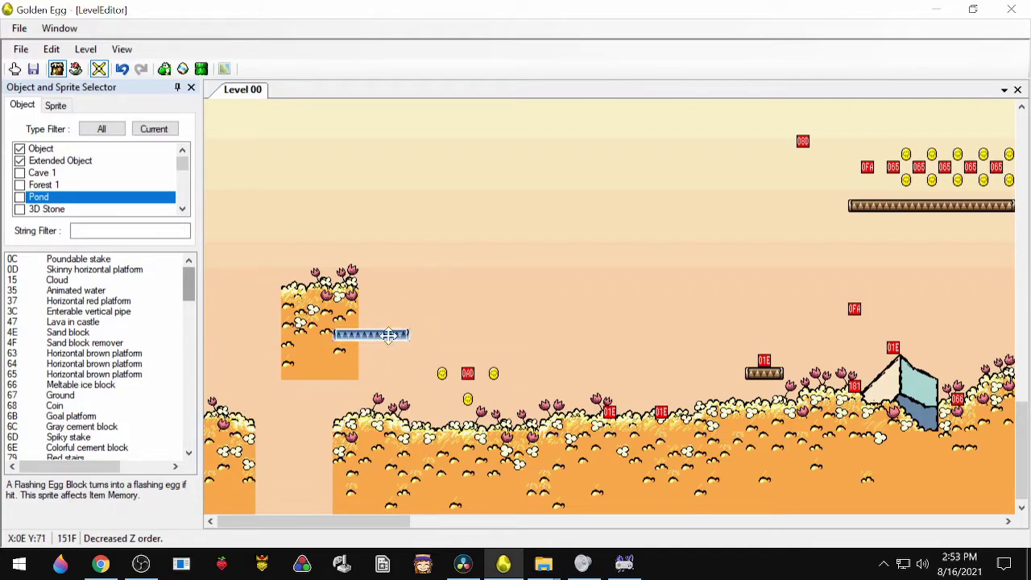
left_click(51, 49)
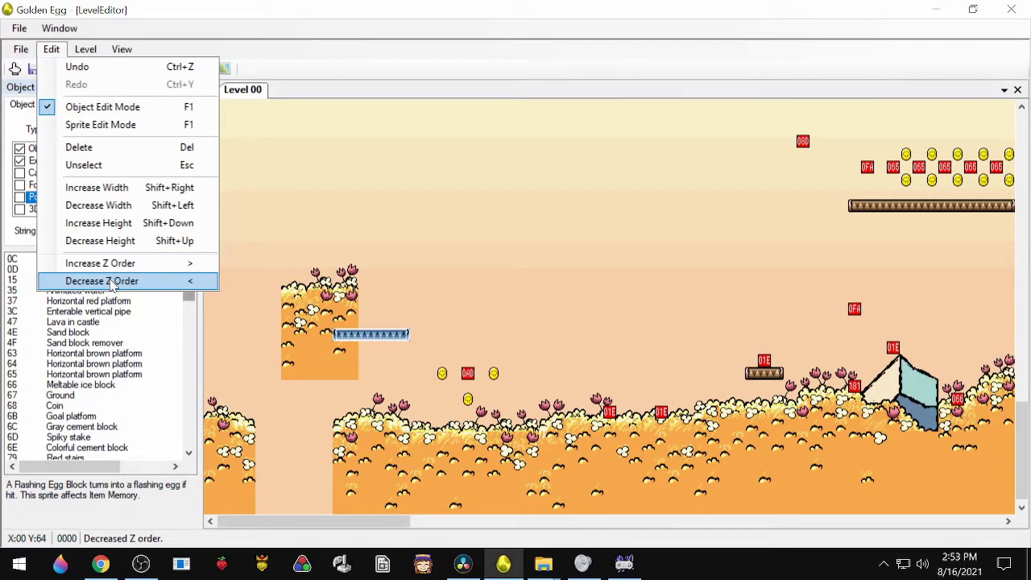
Send the brown platform behind the flower ledge and float the object and sprite selector over the level.
left_click(113, 284)
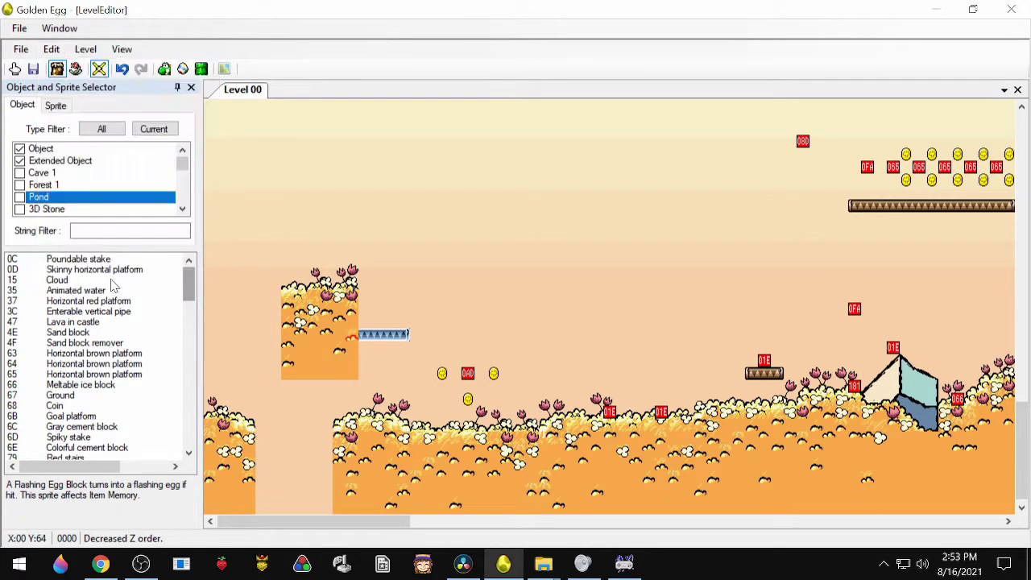
left_click(437, 296)
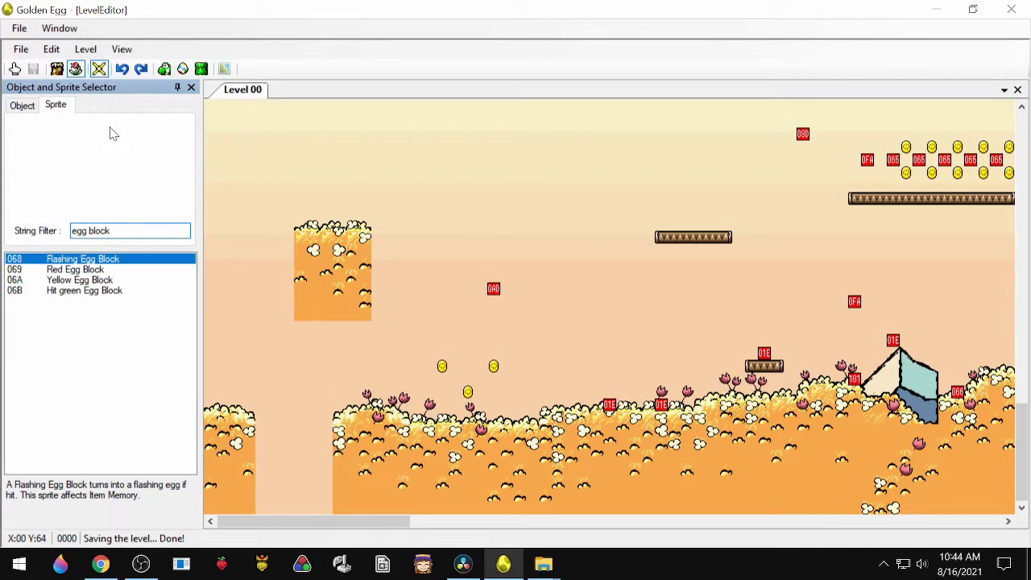
left_click(99, 69)
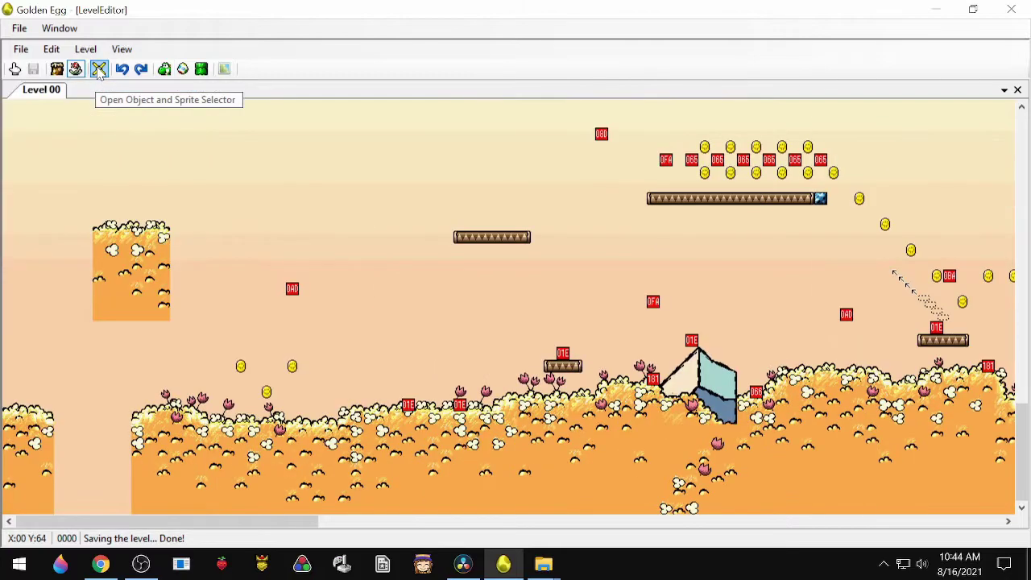
left_click(98, 70)
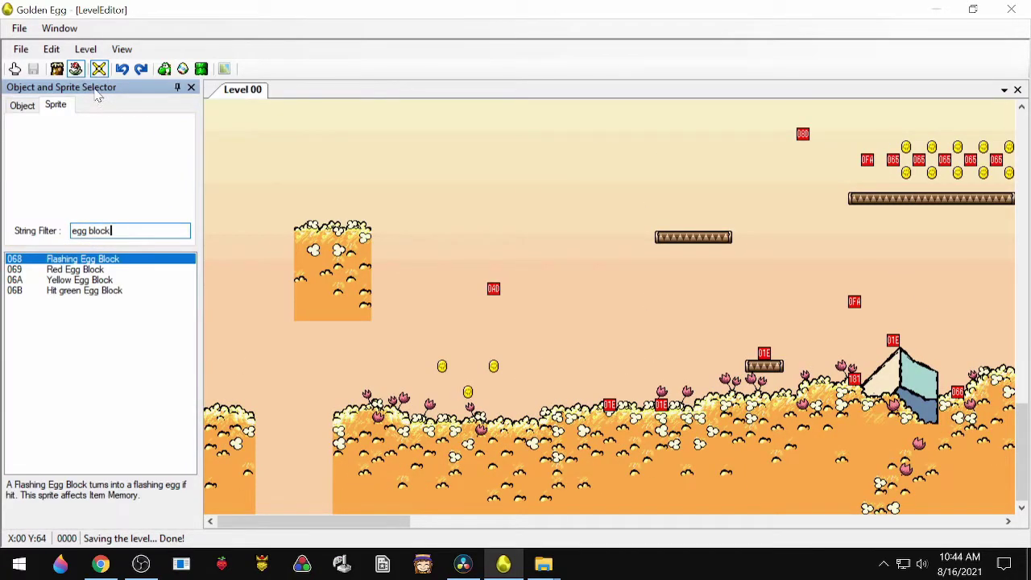
left_click_drag(95, 93, 1014, 303)
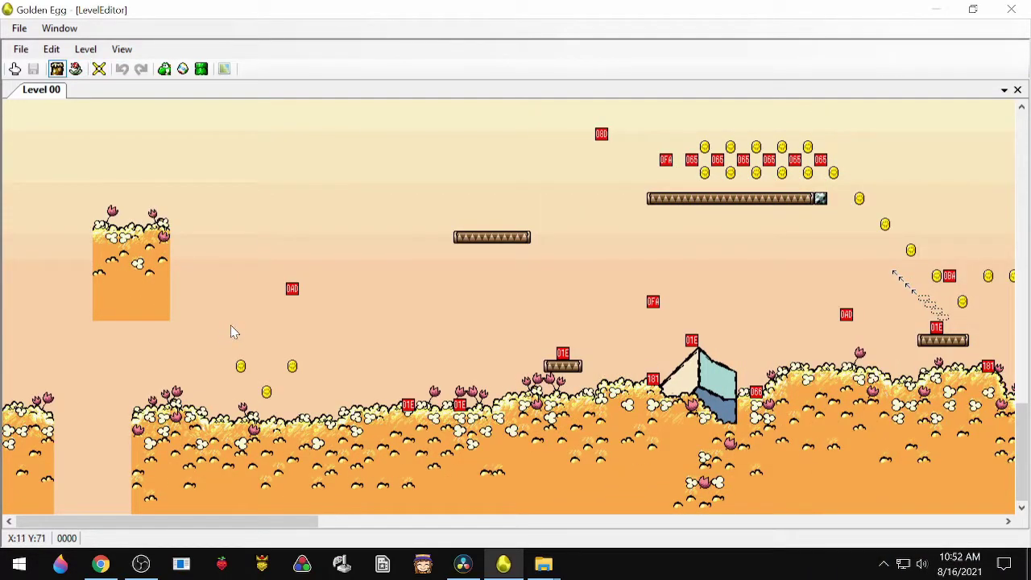
Open the level header settings and pin the panel to auto-hide.
left_click(164, 68)
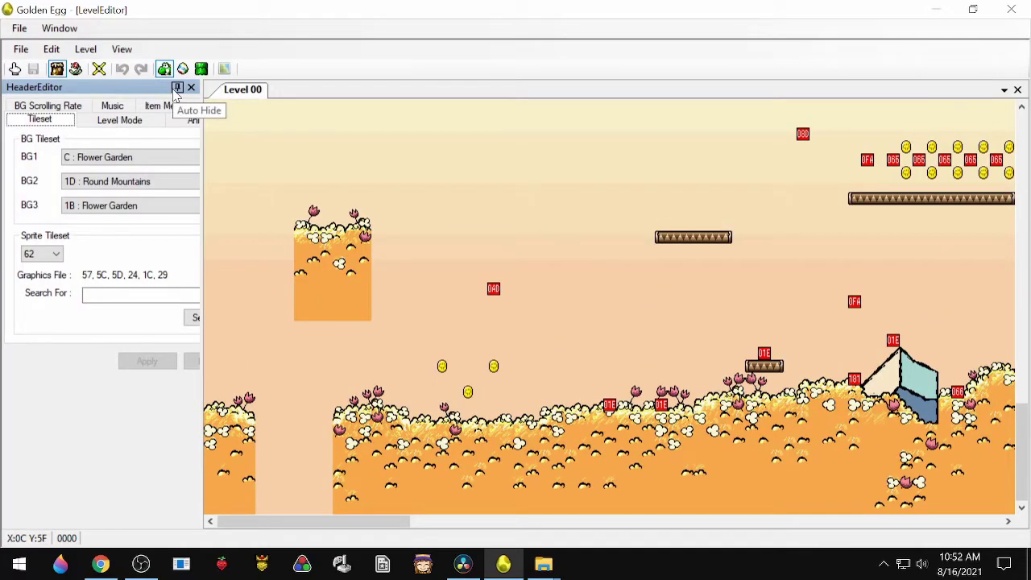
left_click(176, 91)
mouse_move(8, 137)
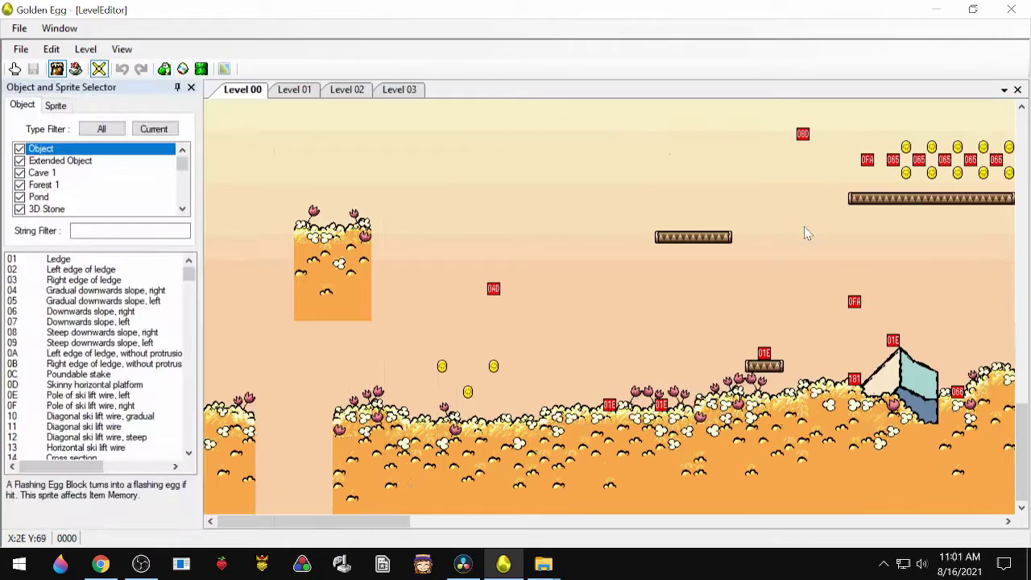
Close a level tab and switch between Level 02 and Level 01 from the open-levels dropdown.
left_click(1017, 90)
left_click(1004, 90)
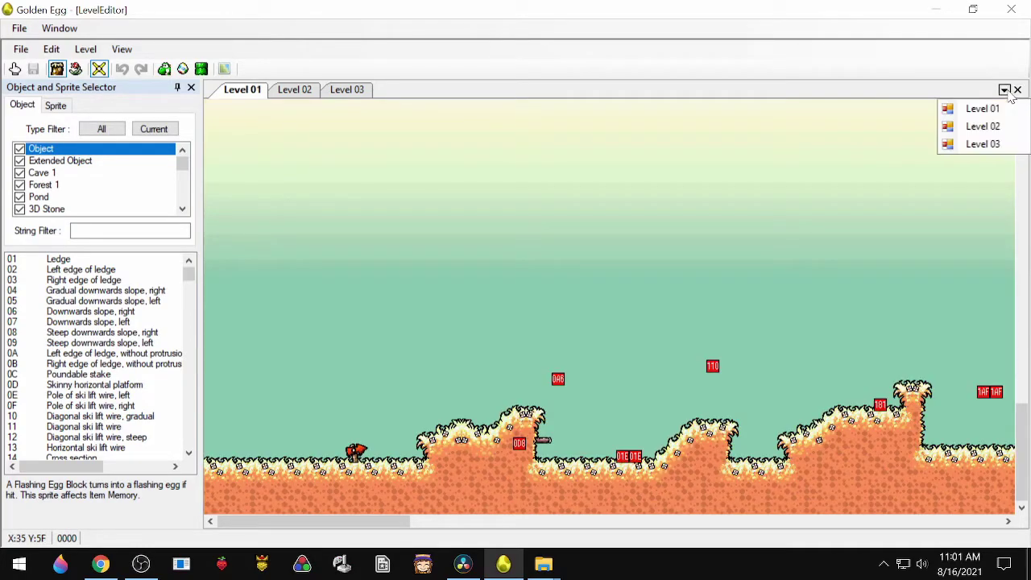
left_click(983, 127)
left_click(1004, 90)
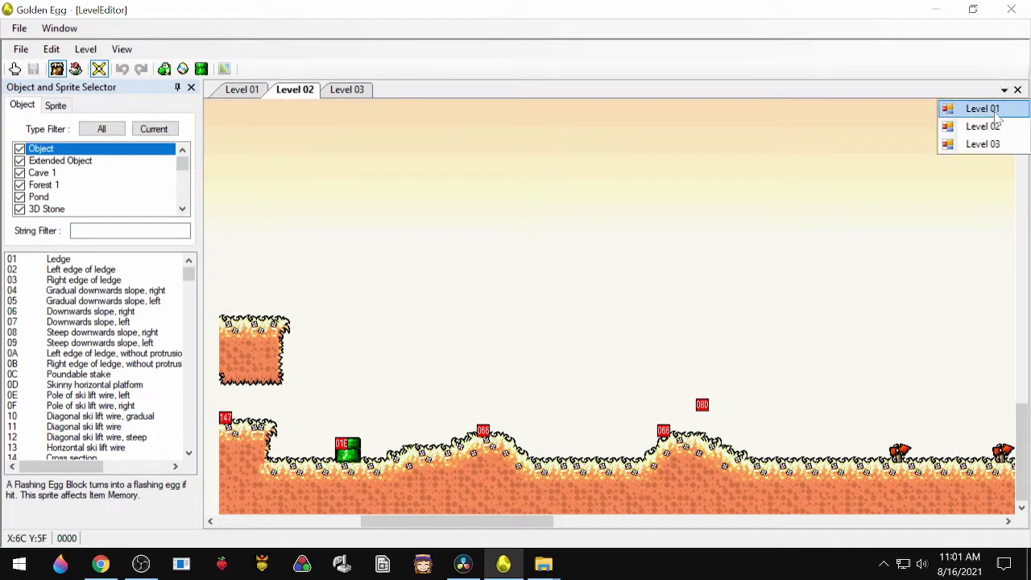
left_click(992, 109)
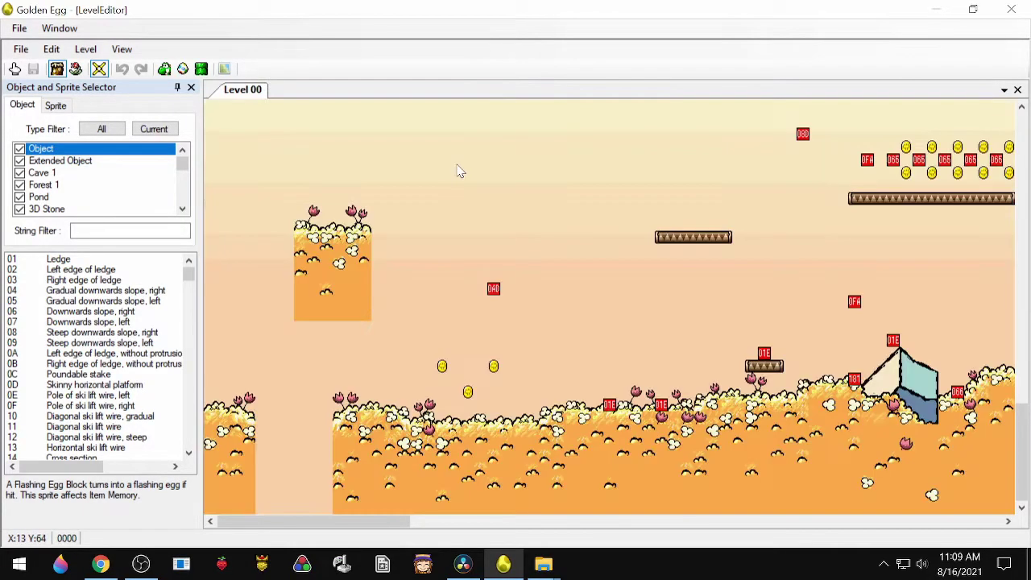
Review the level header's Music, Animation and Tileset settings.
left_click(164, 70)
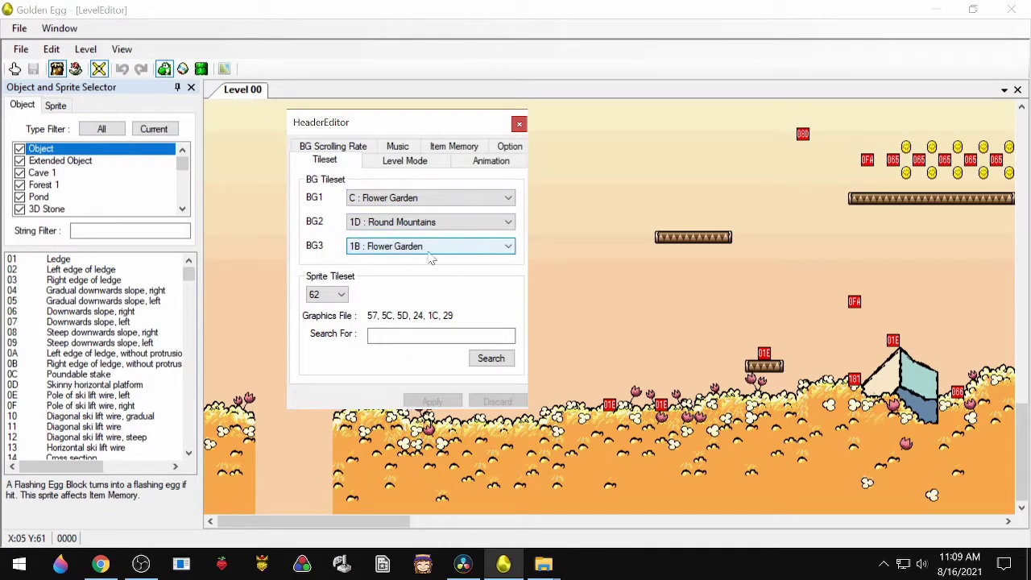
left_click(397, 146)
left_click(490, 148)
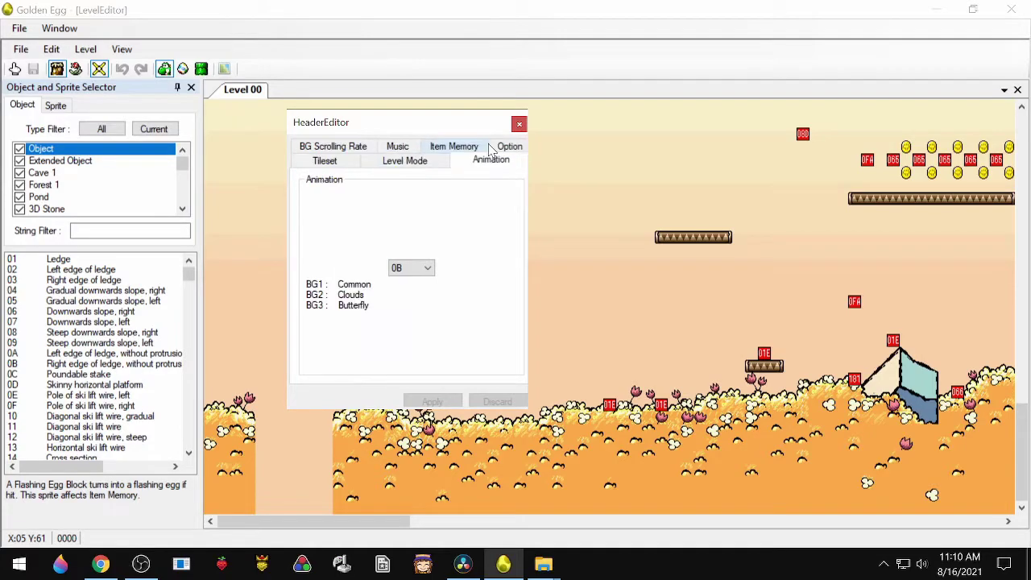
left_click(344, 161)
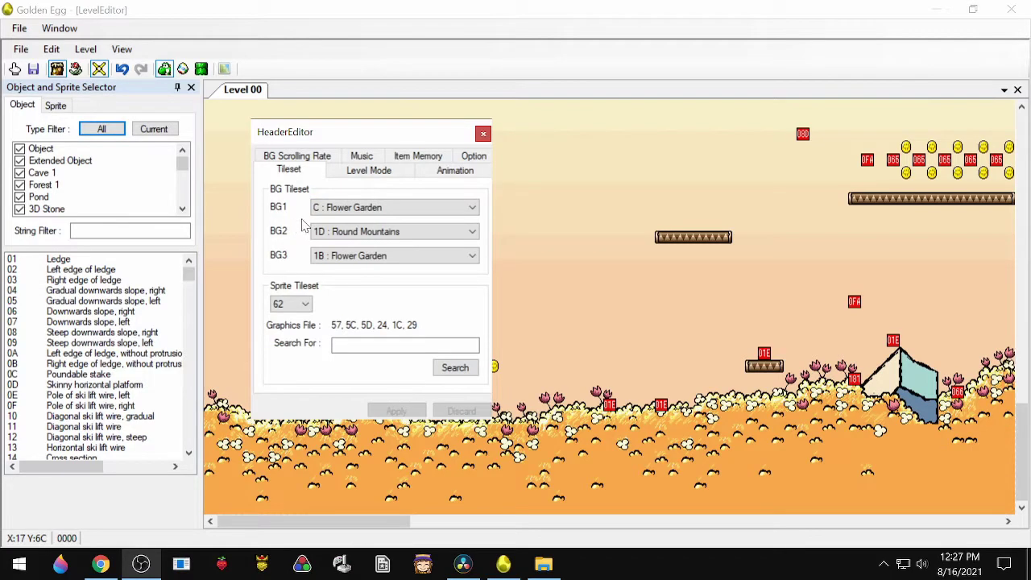
Use BG1 tileset C : Flower Garden and filter the object list to Current tilesets.
left_click(330, 211)
left_click(337, 219)
left_click(397, 412)
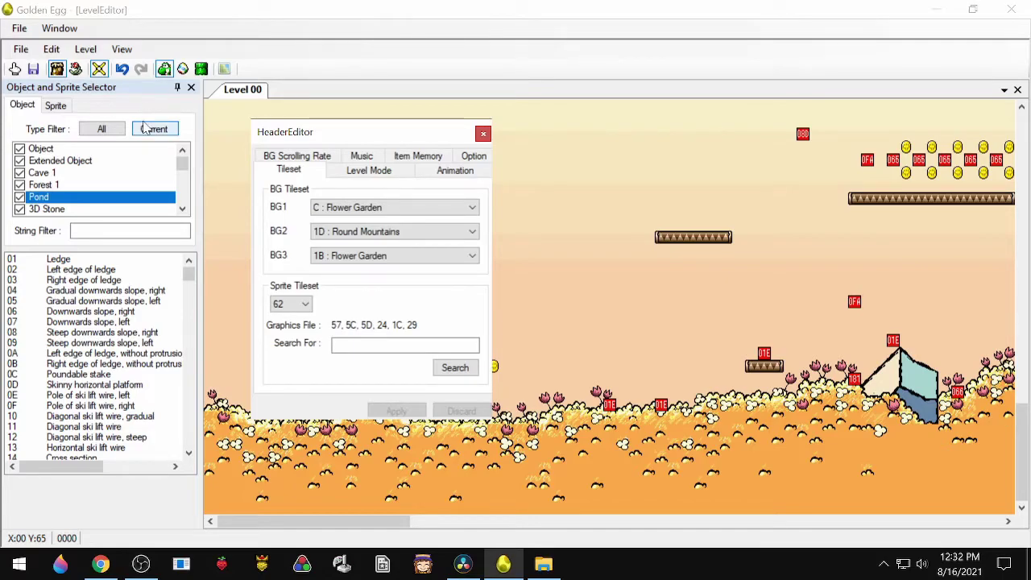
left_click(146, 129)
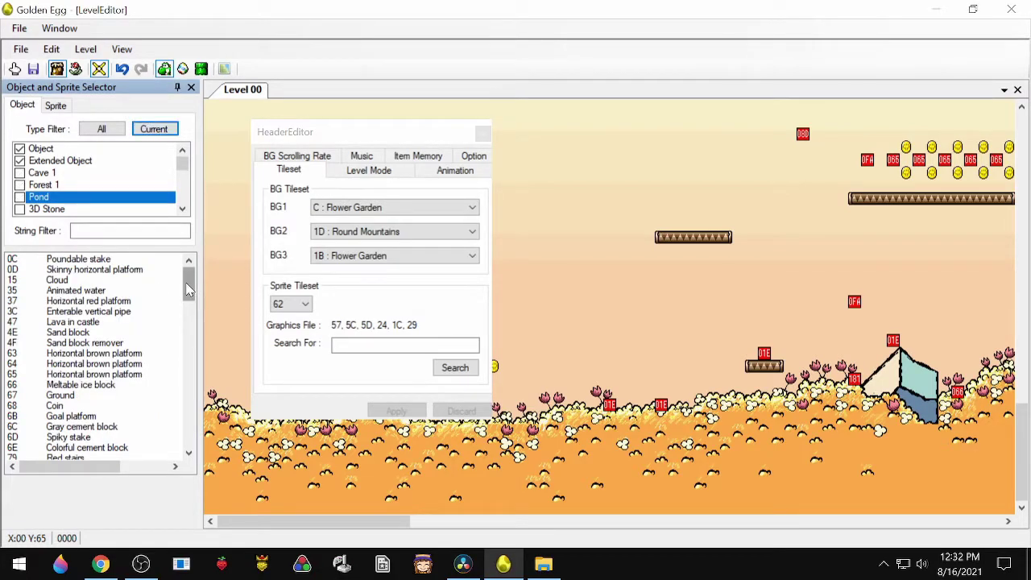
left_click_drag(188, 290, 179, 245)
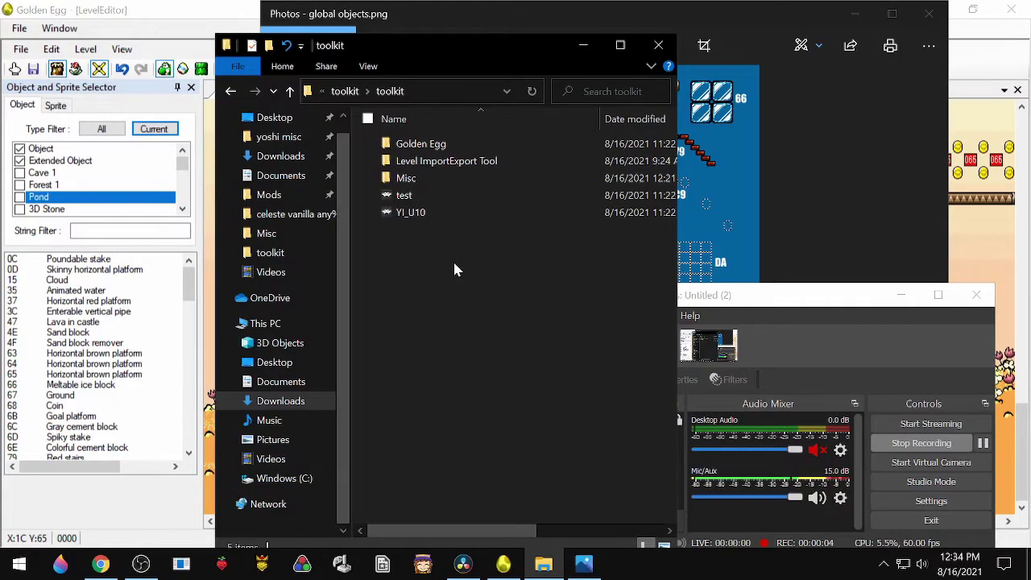
double_click(463, 182)
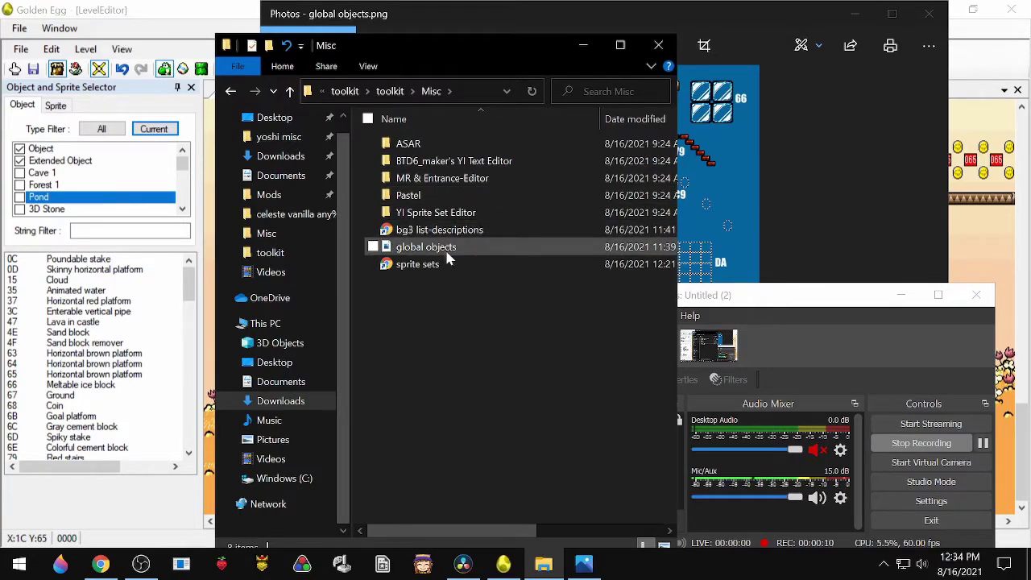
left_click(790, 200)
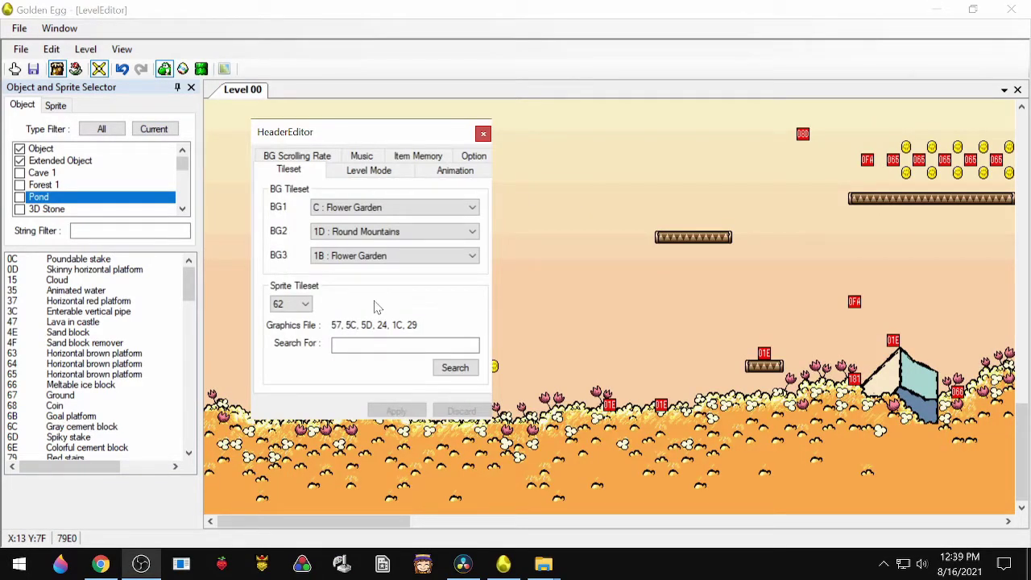
Browse the Sprite Tileset list and close it with 62 still selected.
left_click(306, 305)
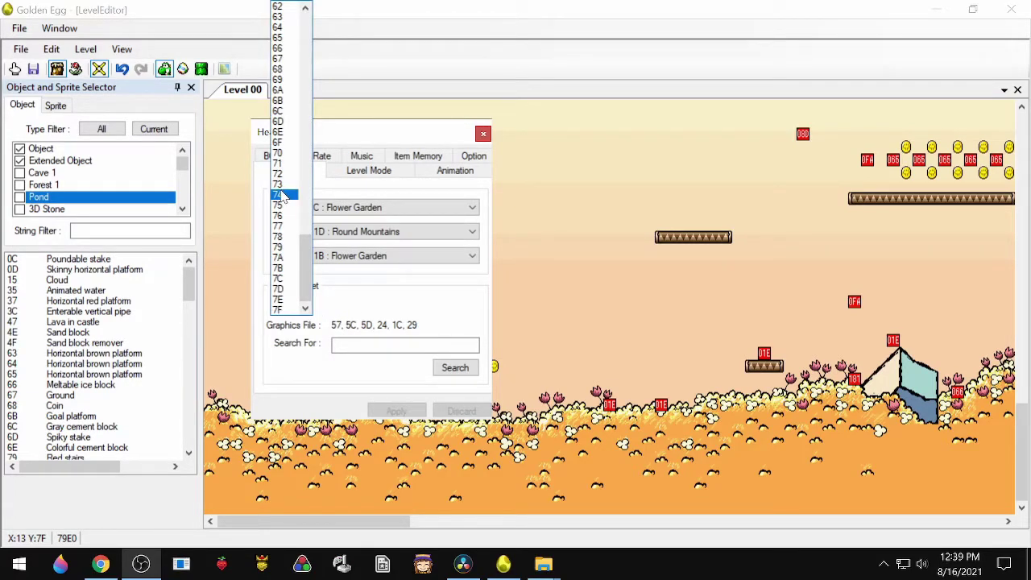
left_click(336, 283)
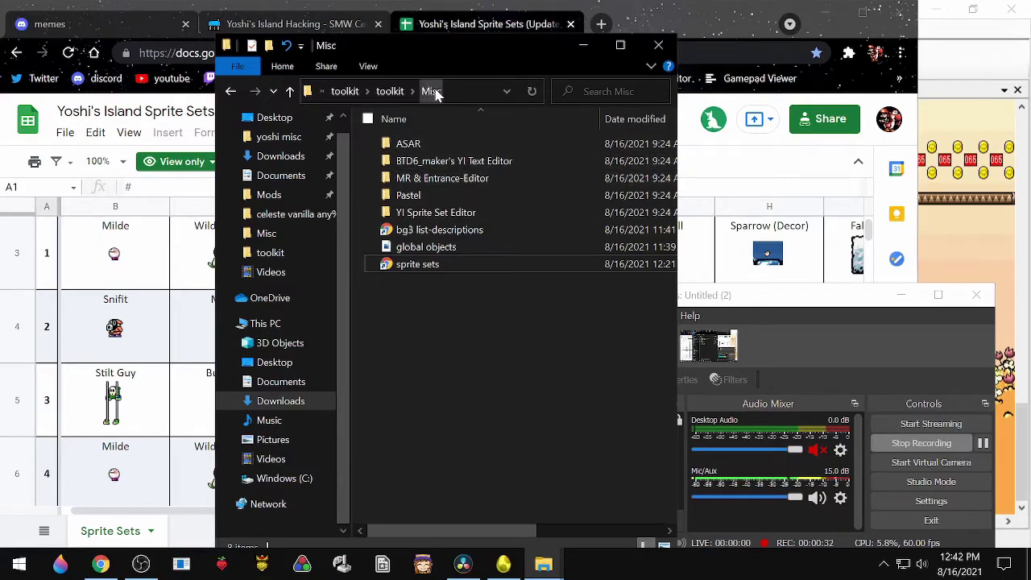
Open the Yoshi's Island sprite sets spreadsheet from its shortcut for reference.
double_click(438, 270)
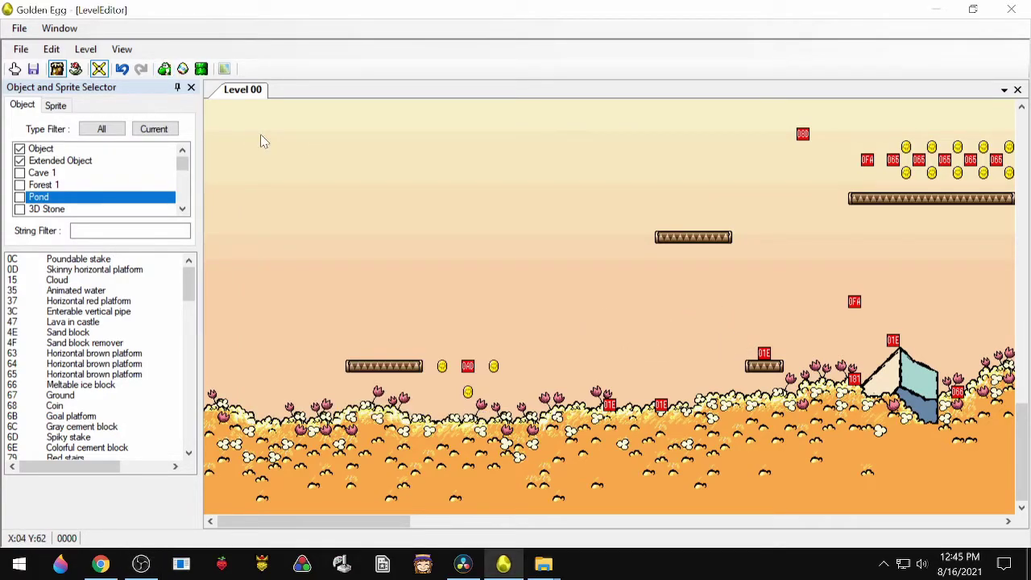
left_click(182, 68)
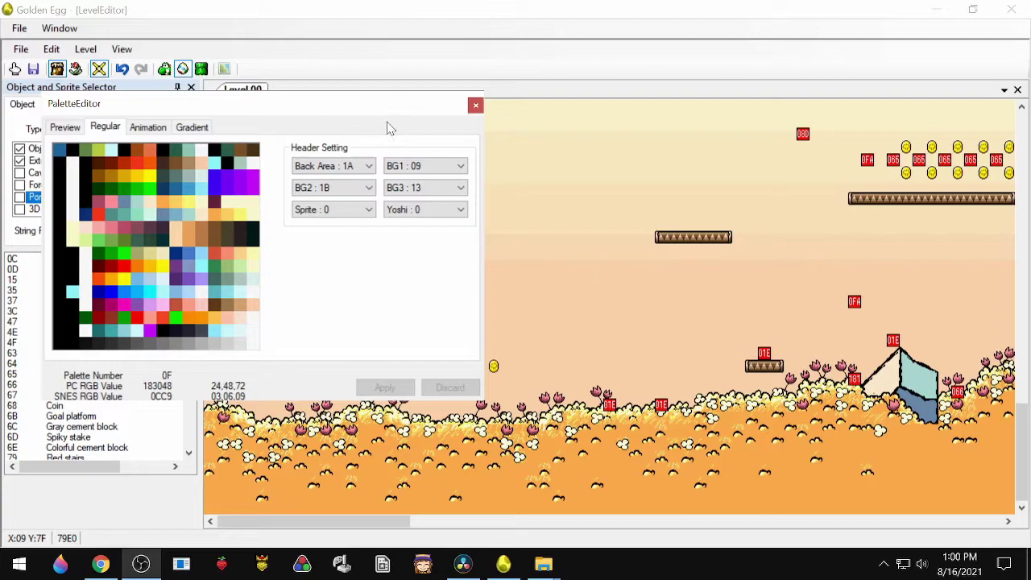
left_click(369, 166)
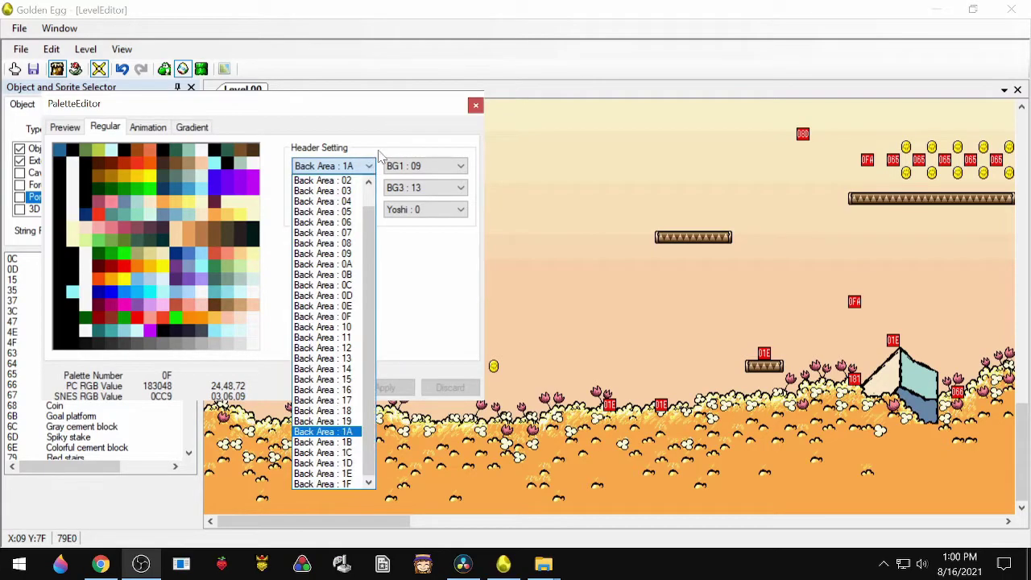
key("Up")
key("Up")
key("Up")
key("Up")
key("Up")
key("Up")
key("Up")
key("Up")
key("Up")
key("Up")
key("Up")
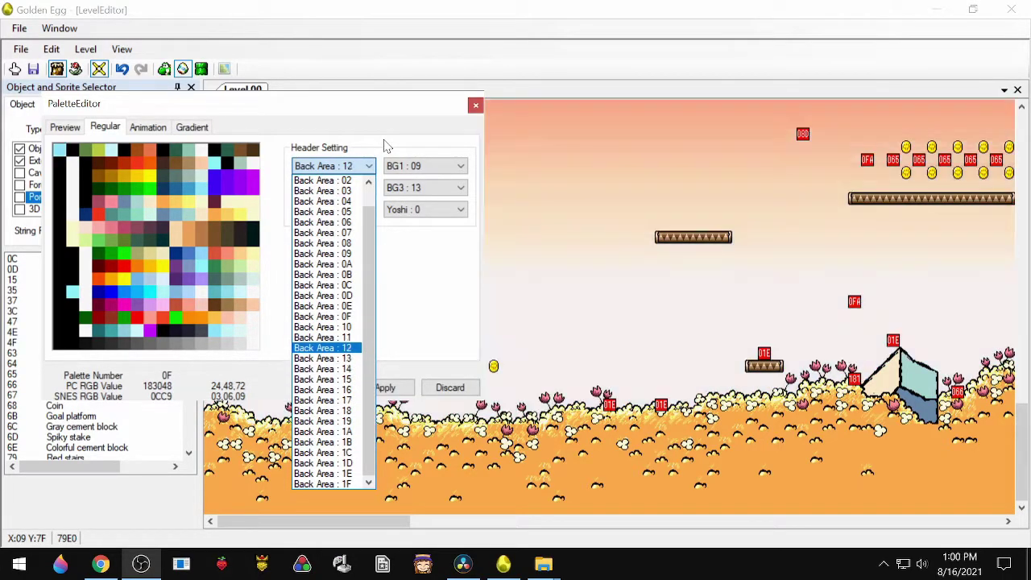
key("Up")
key("Up")
key("Up")
key("Up")
key("Up")
key("Up")
key("Up")
key("Up")
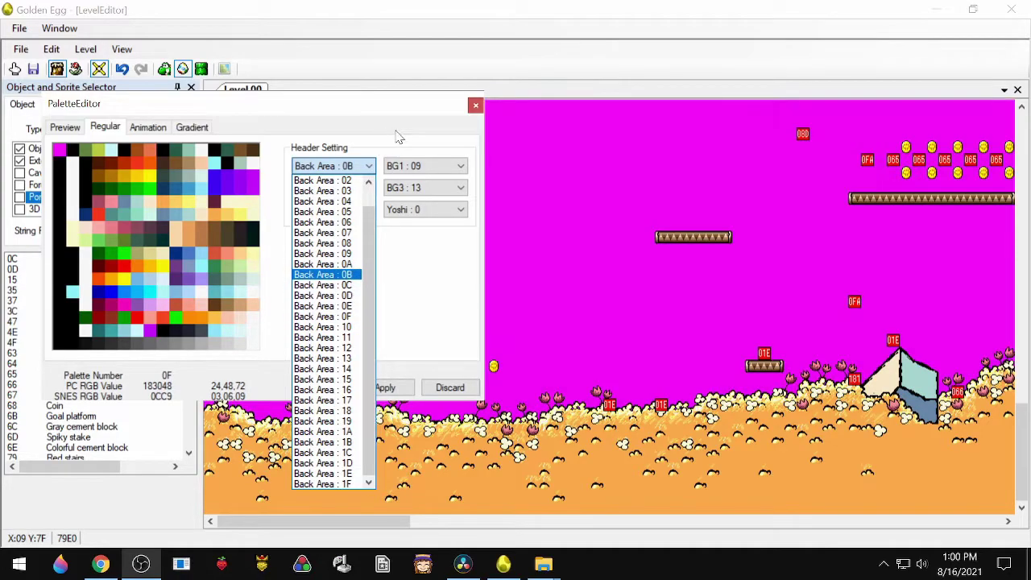
key("Down")
key("Down")
key("Down")
key("Down")
key("Down")
key("Down")
key("Down")
key("Down")
key("Down")
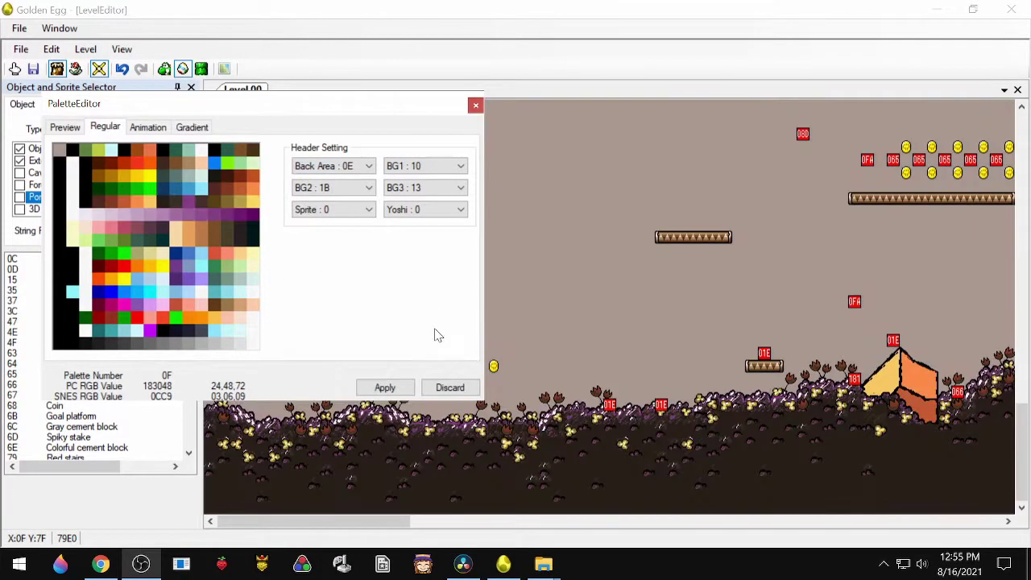
left_click(445, 389)
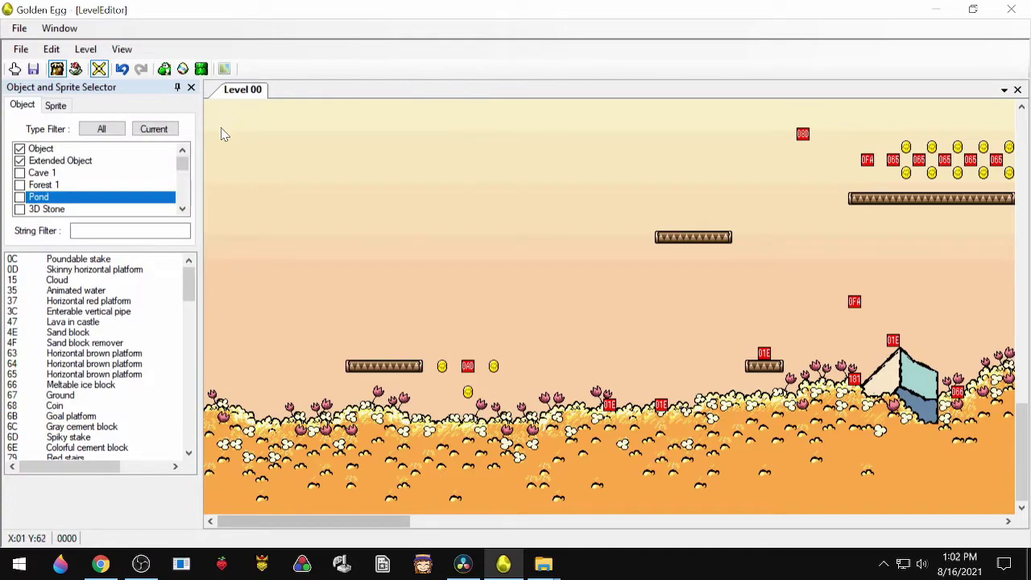
Open the Screen Exit Editor and turn on View > Screen Boundaries.
left_click(205, 72)
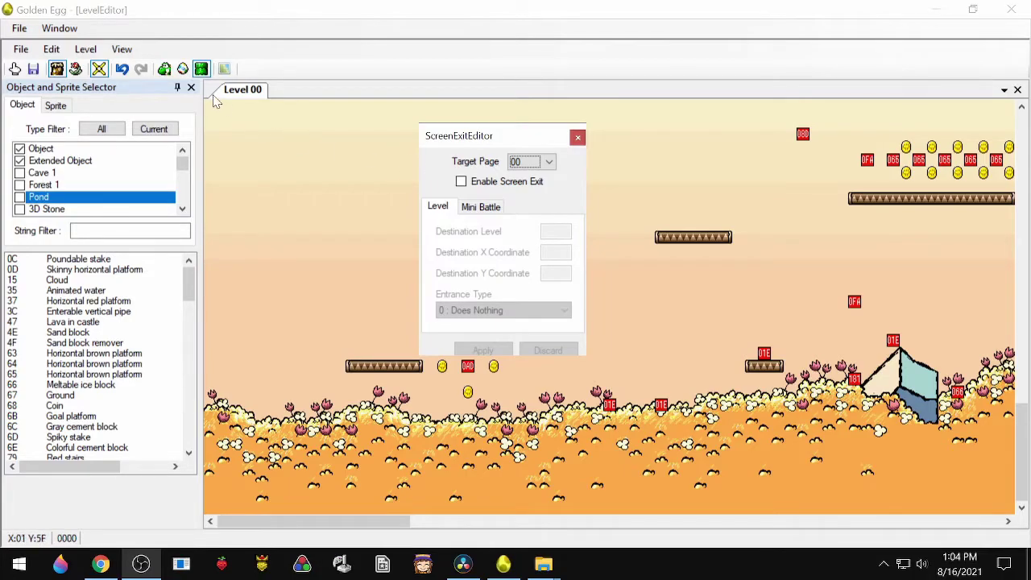
left_click(122, 50)
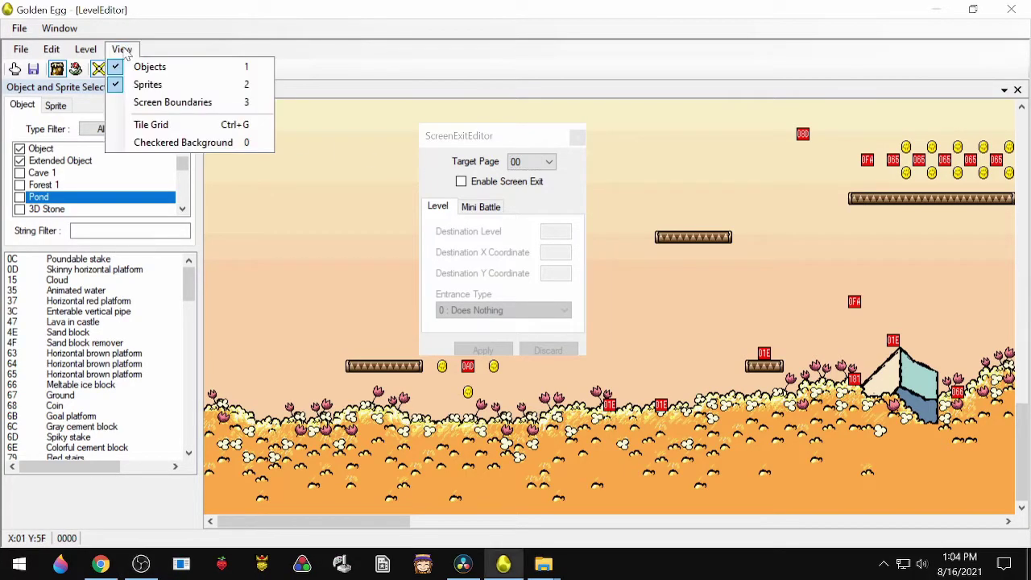
left_click(147, 101)
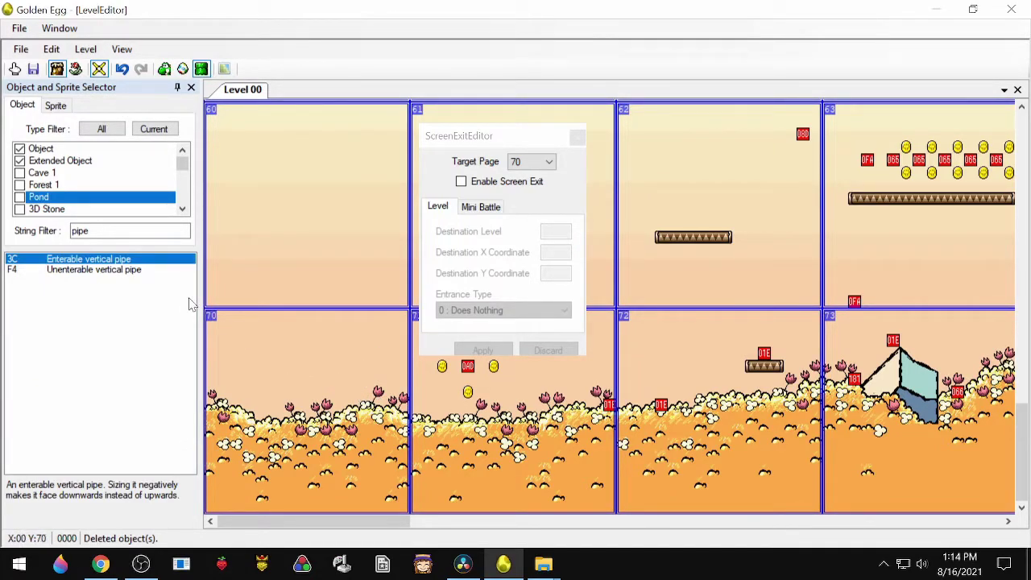
Place an Enterable vertical pipe on page 70, enable its screen exit, and list levels by number.
left_click_drag(84, 263, 359, 385)
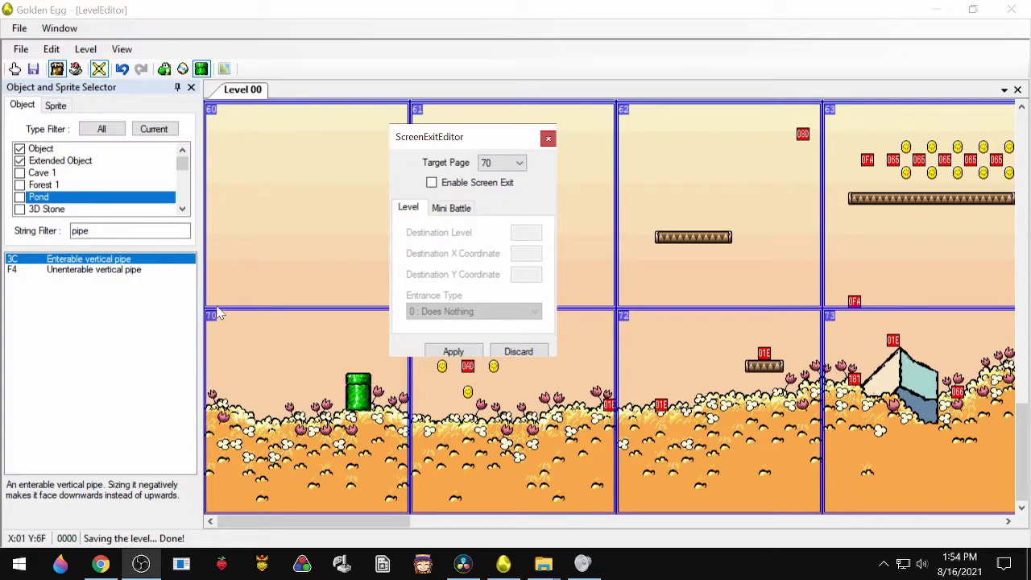
left_click(473, 184)
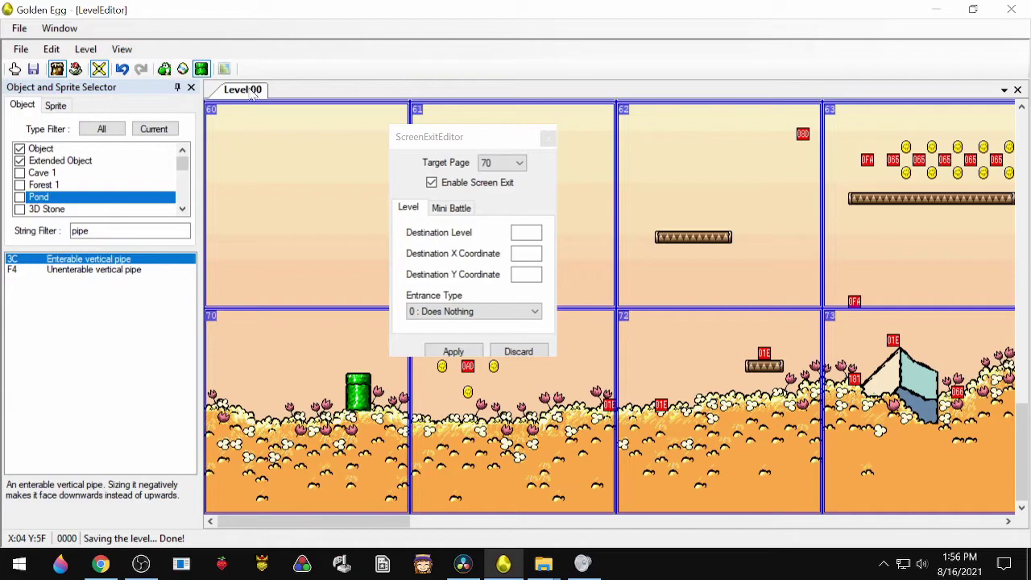
key("ctrl+o")
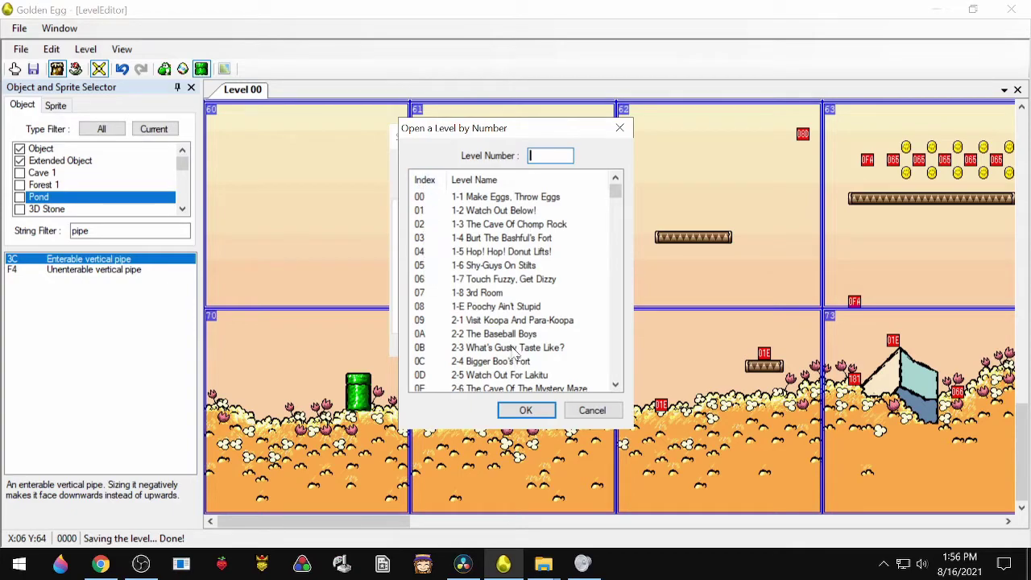
Dismiss the level list and set the exit destination to X 5, Y 65, with the tile grid shown.
left_click(592, 410)
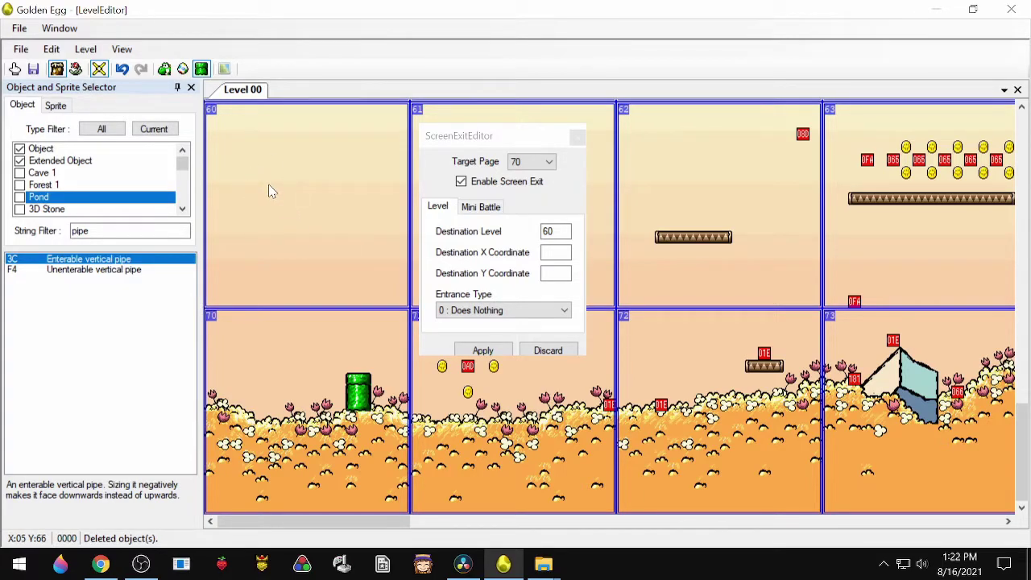
left_click(555, 251)
type("5")
key("Tab")
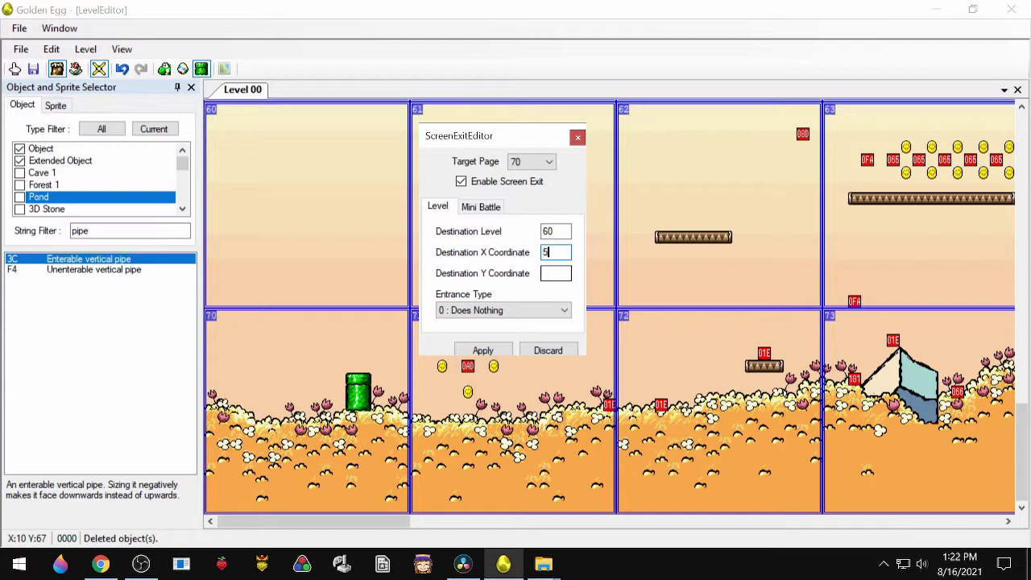
type("65")
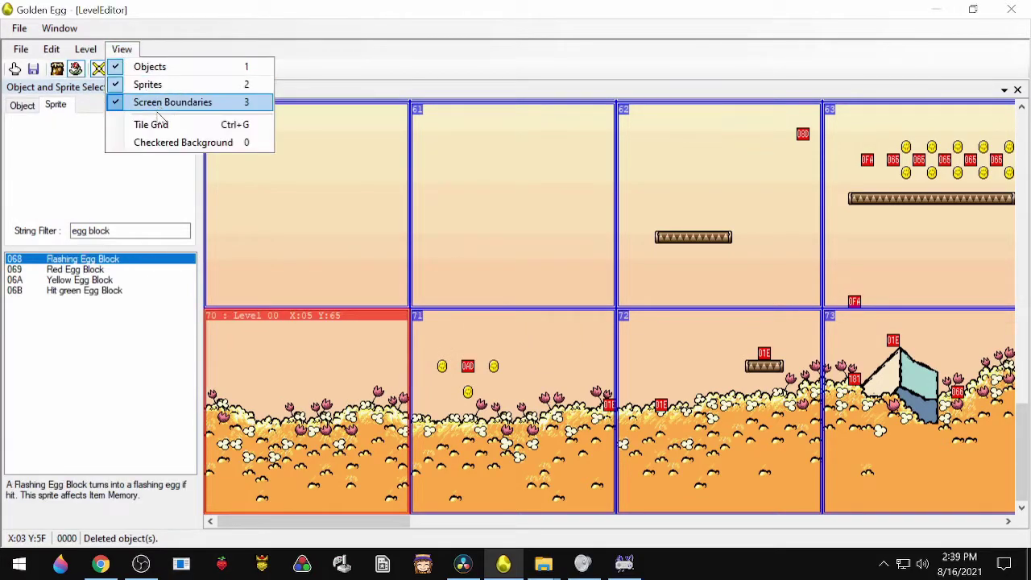
left_click(161, 127)
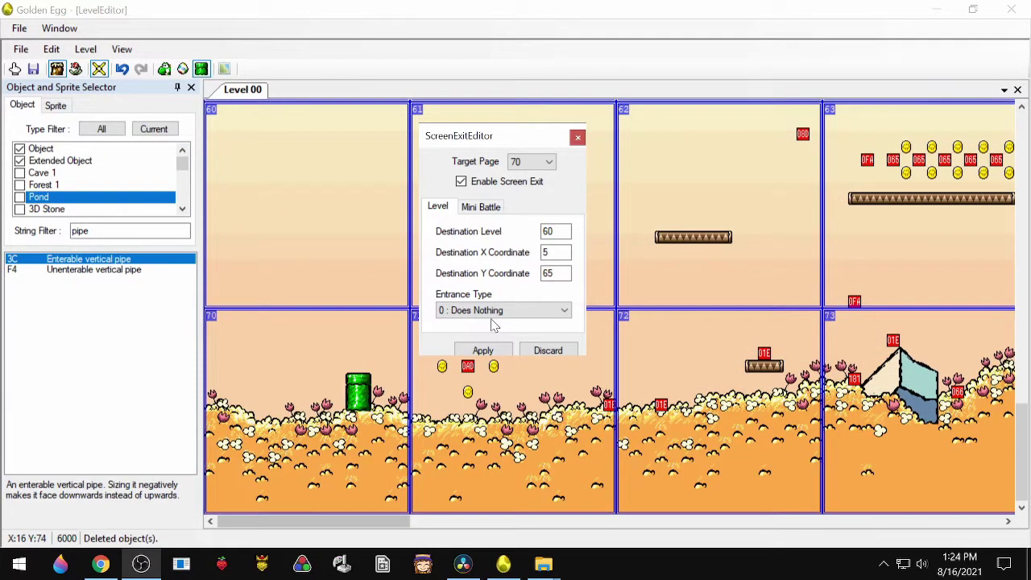
Choose entrance type '9 : Jumps high' and apply the page 70 screen exit.
left_click(494, 313)
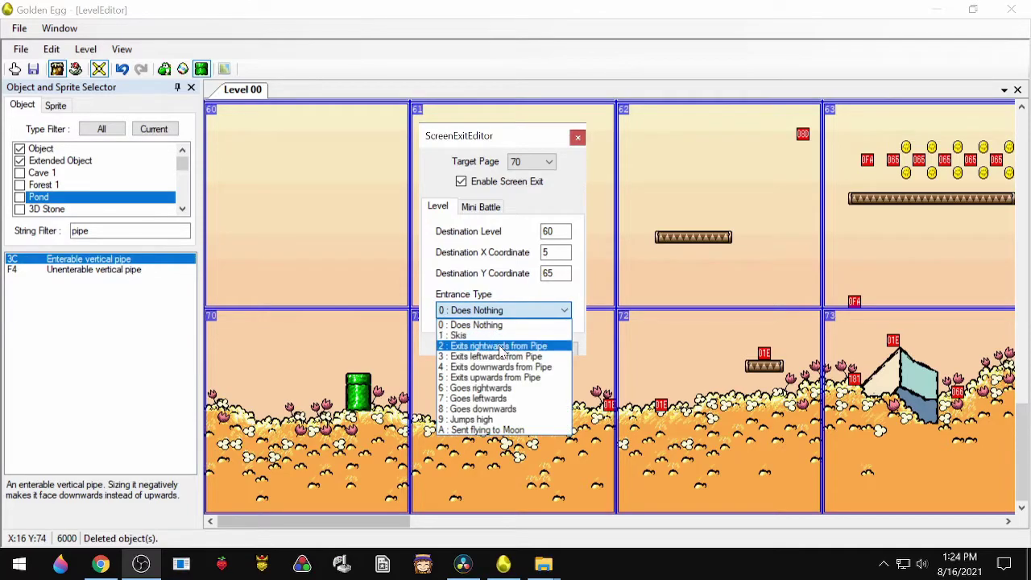
left_click(506, 420)
left_click(487, 351)
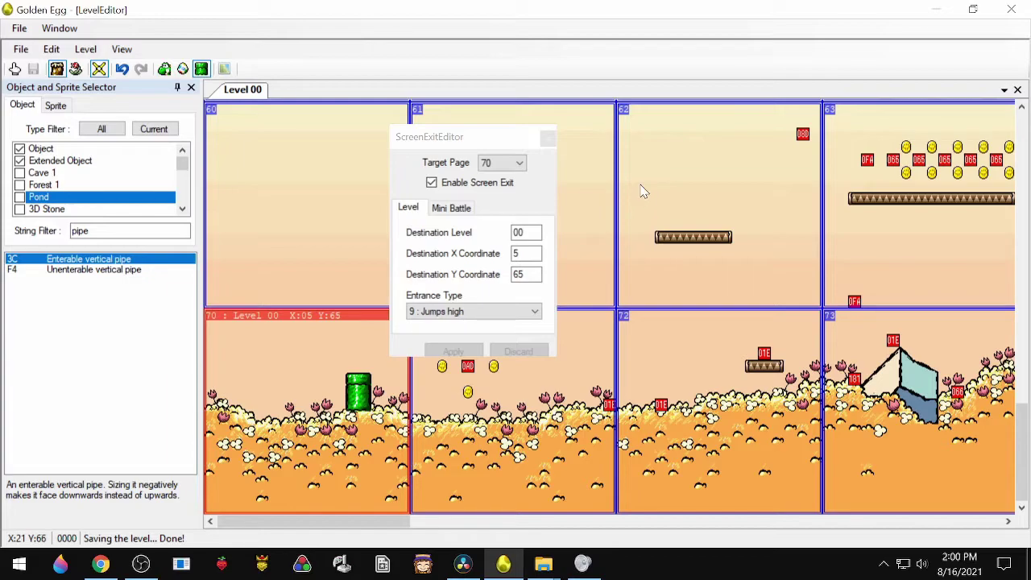
Launch the edited ROM in Snes9X, load save state test.001 and start level 1-1.
double_click(516, 5)
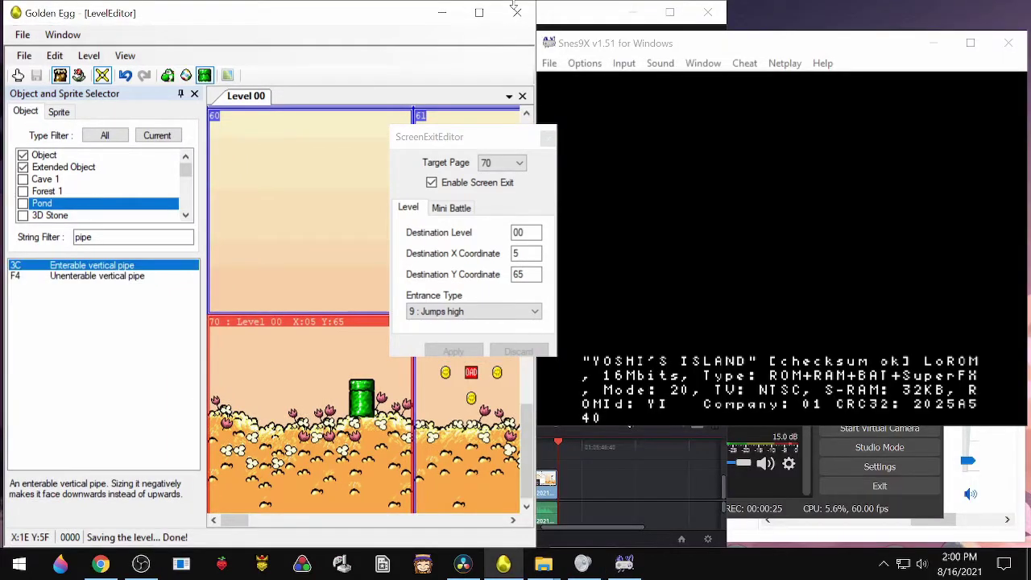
left_click(685, 45)
key("super+Right")
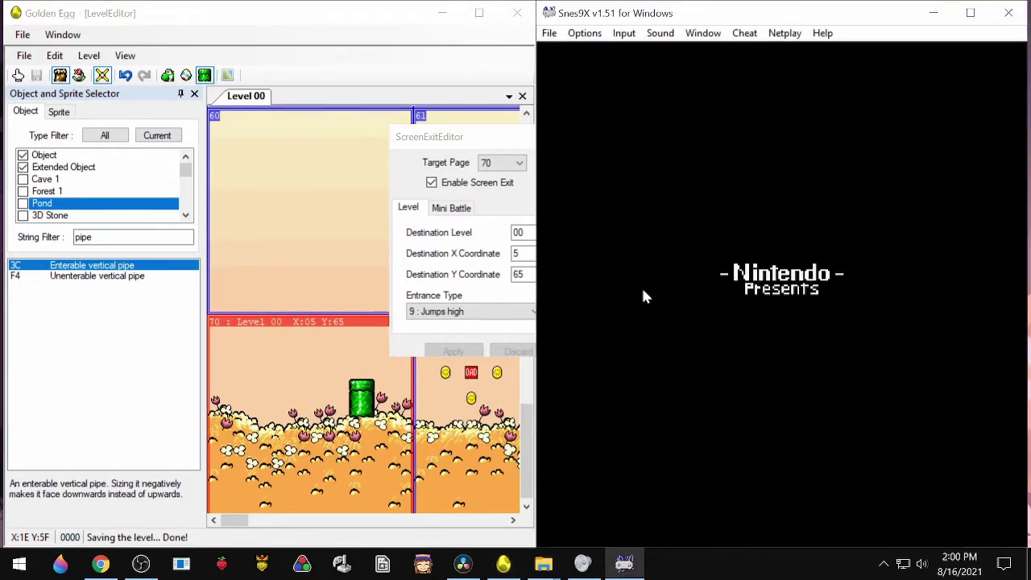
key("F2")
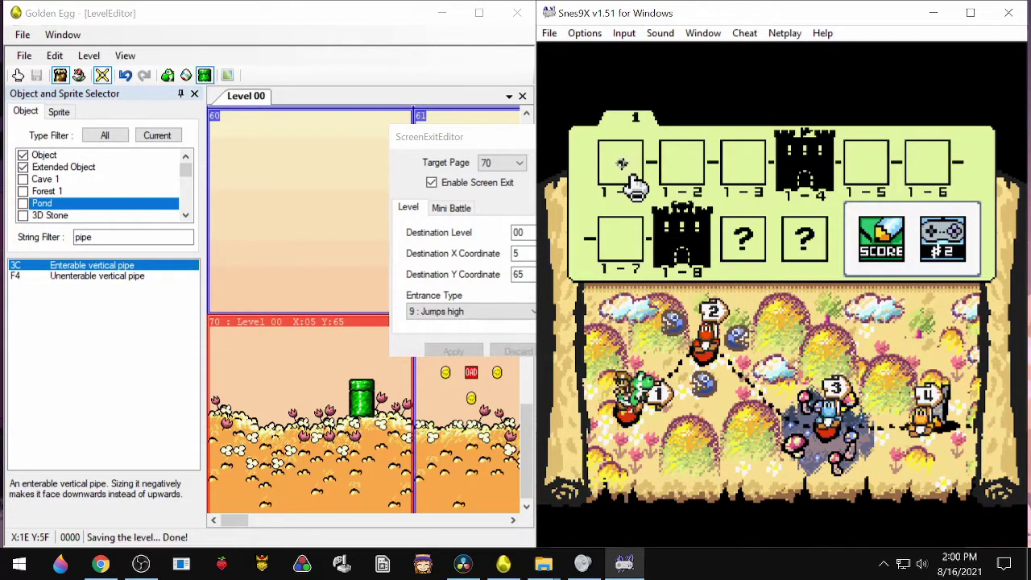
key("Return")
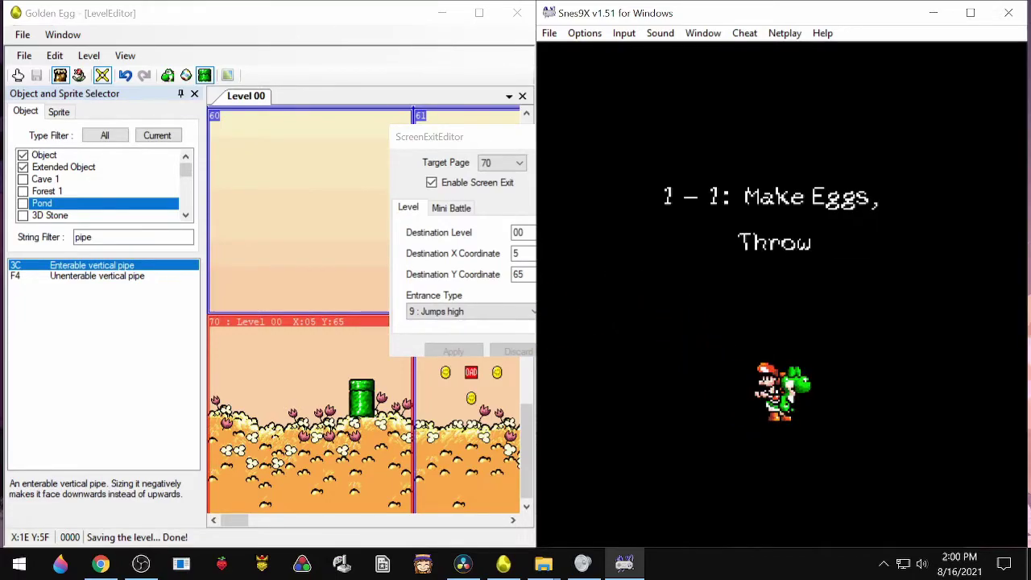
Jump Yoshi onto the green pipe and go down it, then reload the state and re-enter 1-1.
key("Right")
key("c")
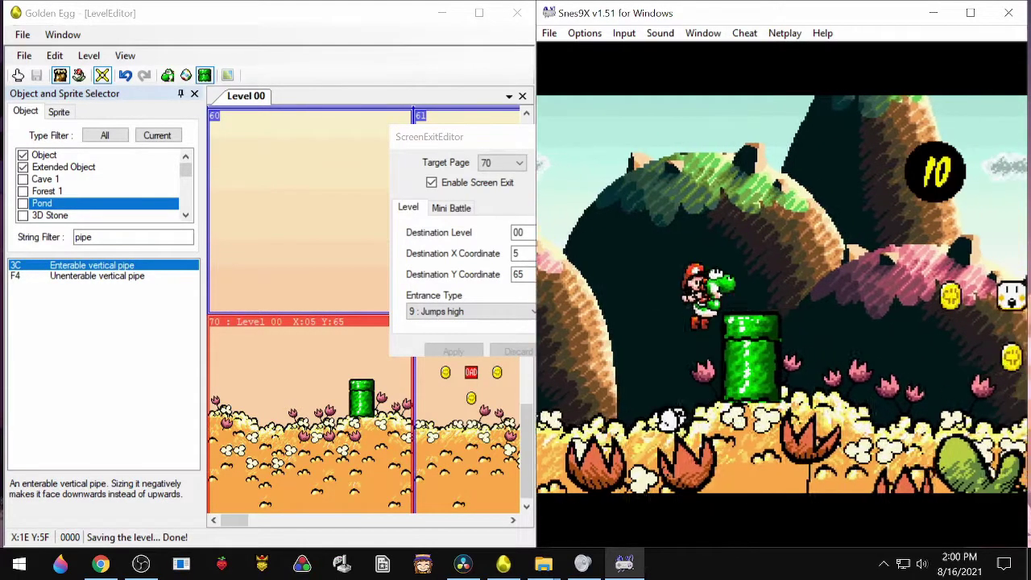
key("Down")
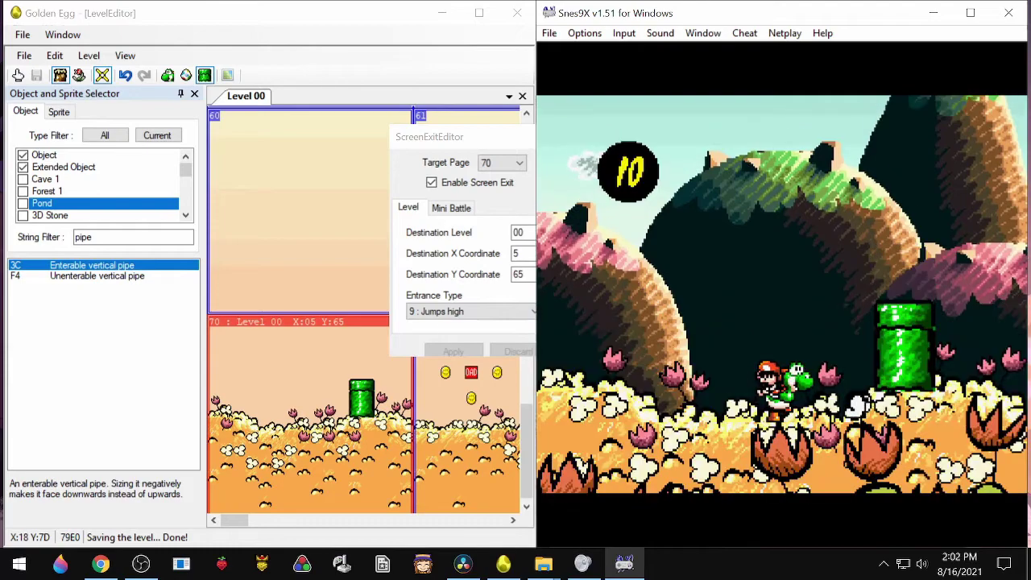
key("F2")
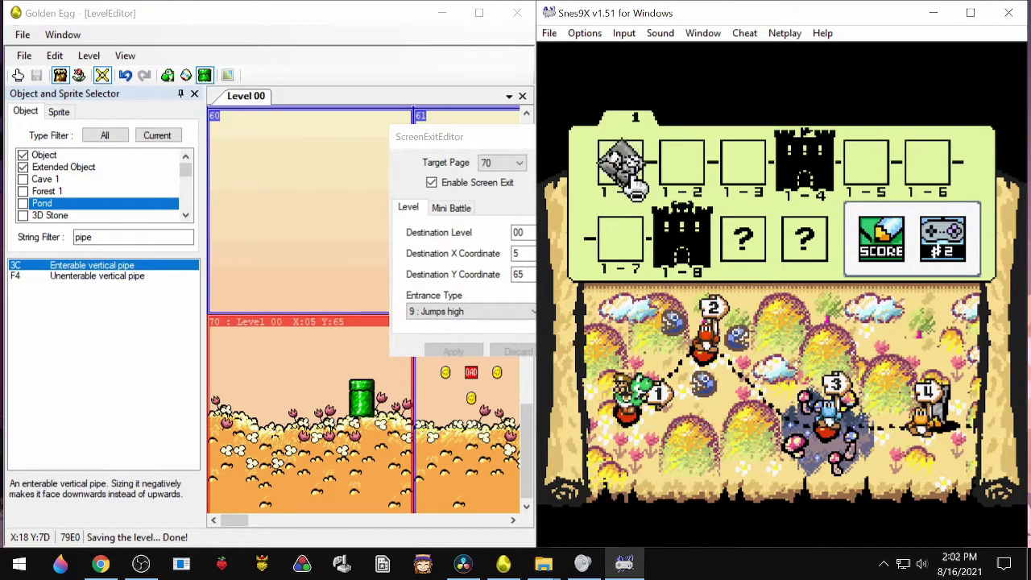
key("v")
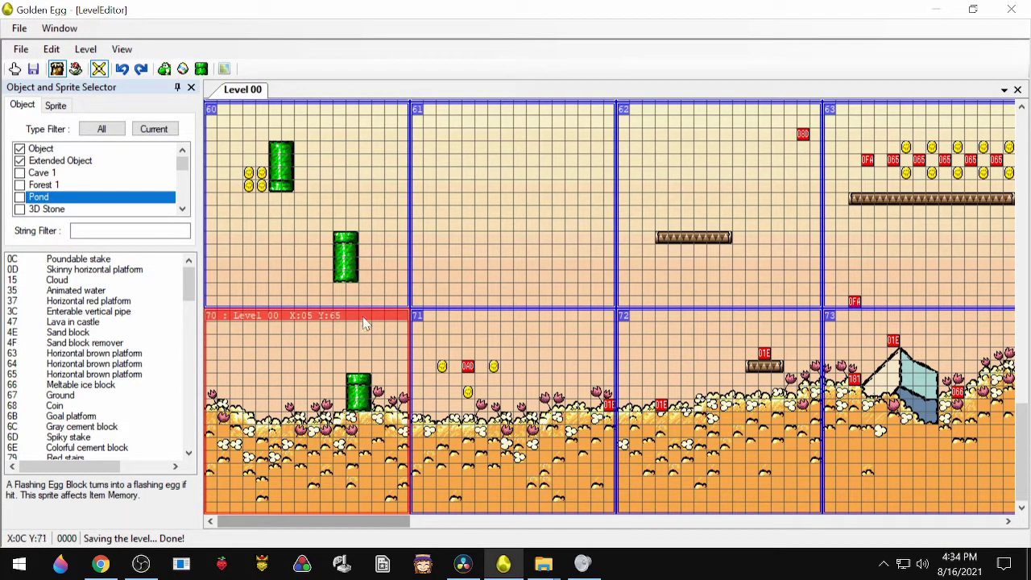
Move the lower green pipe on page 60 higher up.
left_click(345, 260)
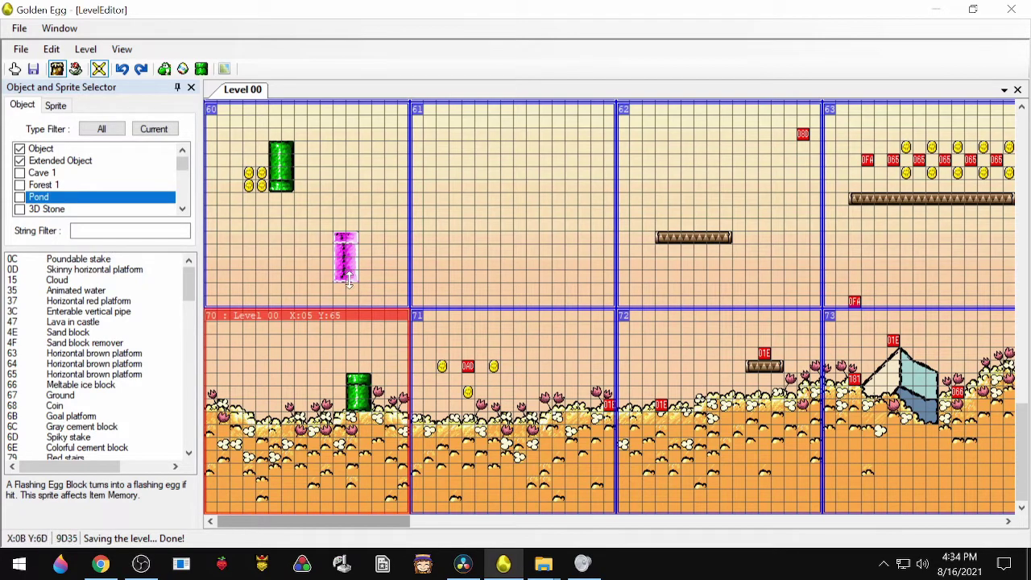
left_click_drag(348, 278, 373, 218)
left_click(372, 218)
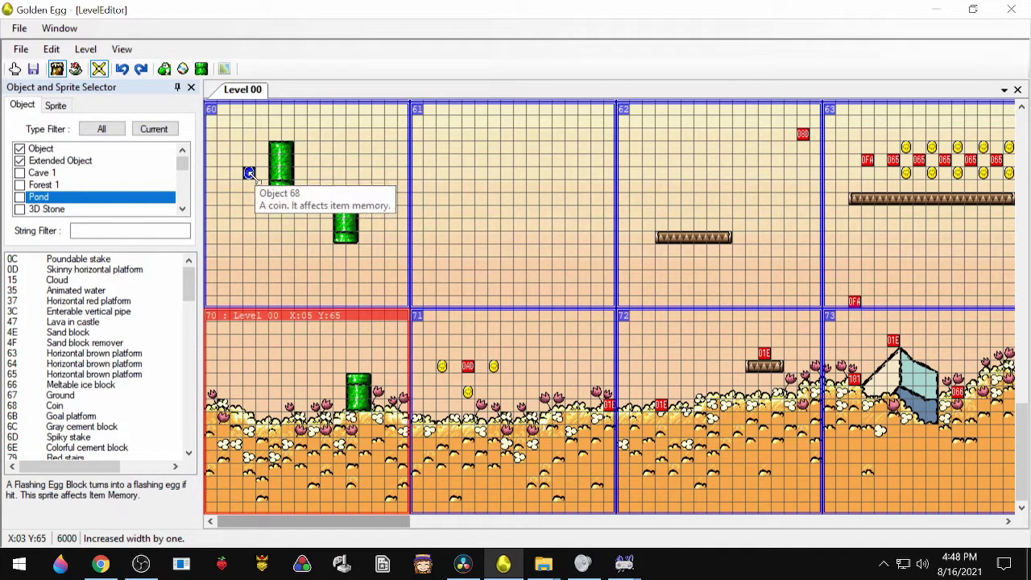
Enlarge the coin into a 2x2 block, shift it right, then delete it and save the level.
key("ctrl+y")
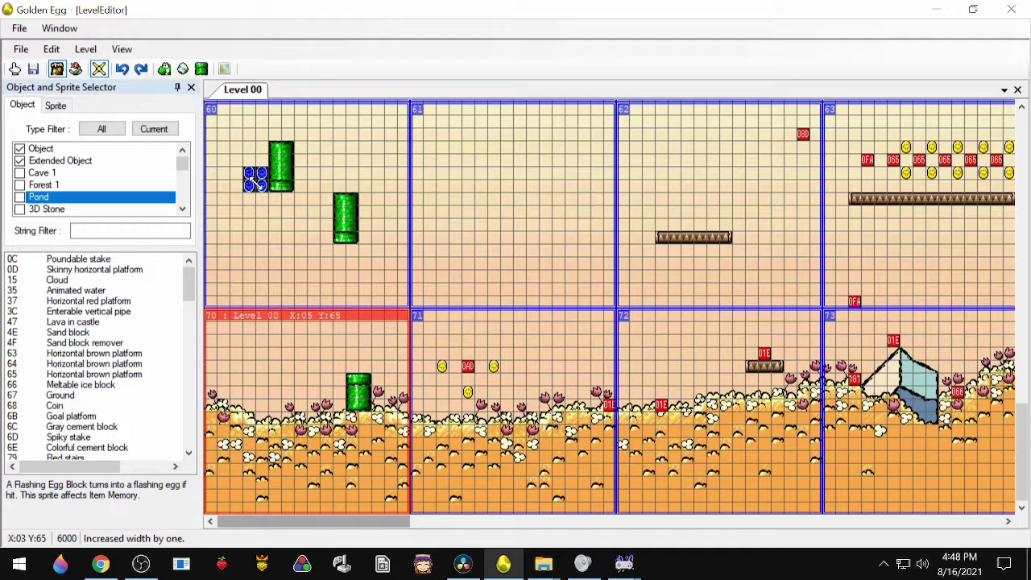
left_click_drag(255, 183, 269, 182)
left_click(306, 186)
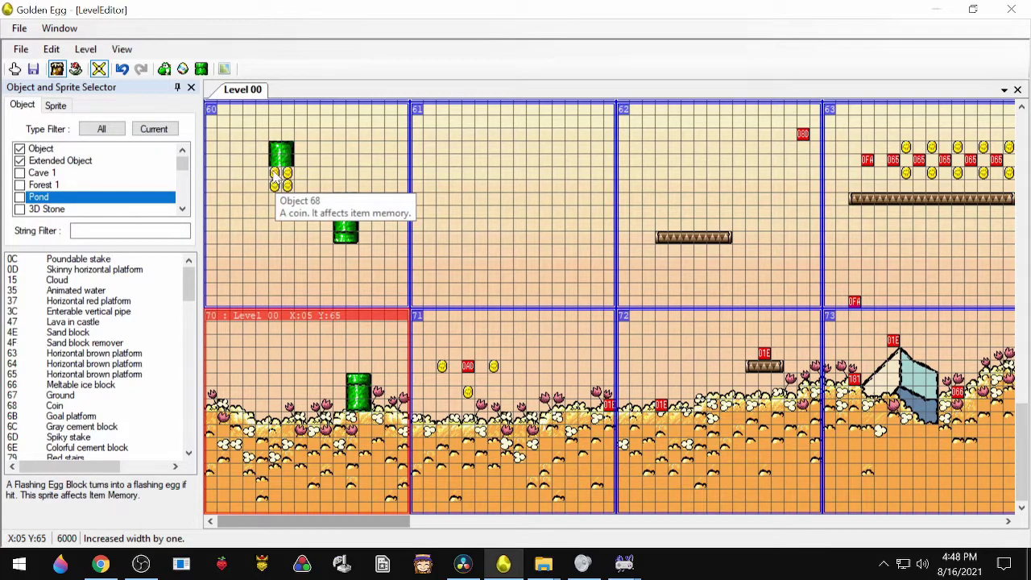
left_click(277, 175)
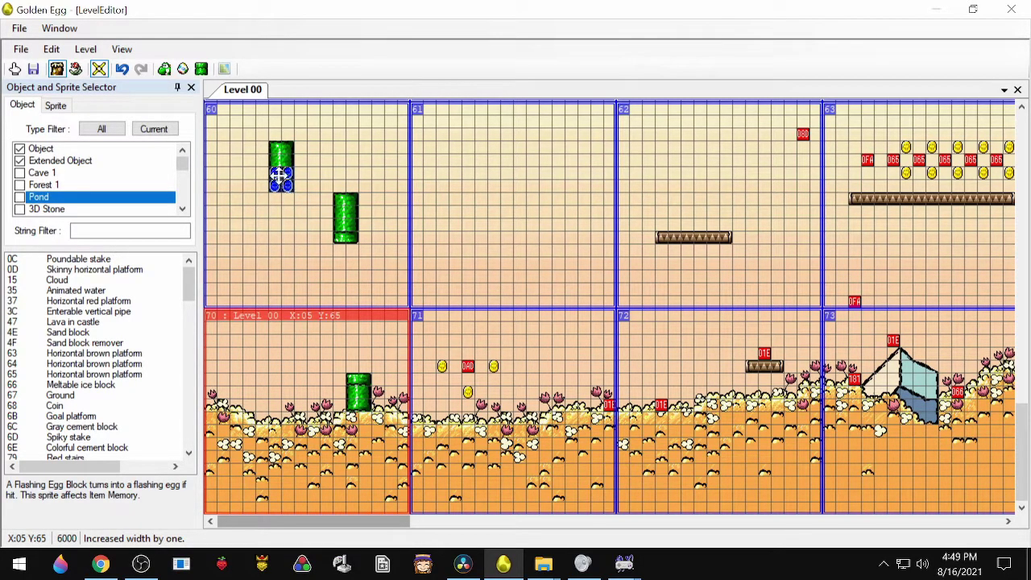
key("Delete")
key("ctrl+s")
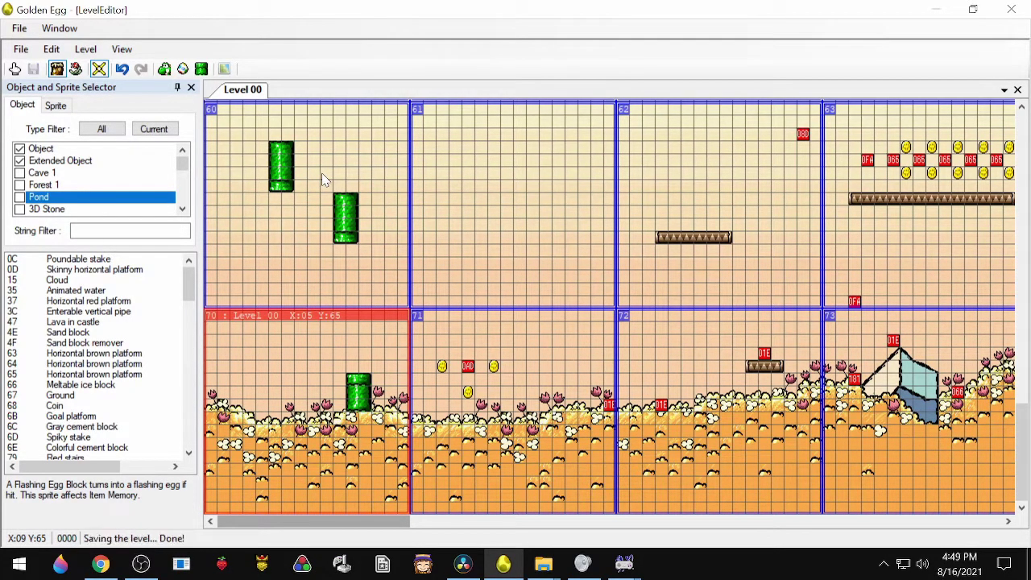
Launch Snes9X with the edited ROM, jump Yoshi onto the green pipe and send him down it.
key("F5")
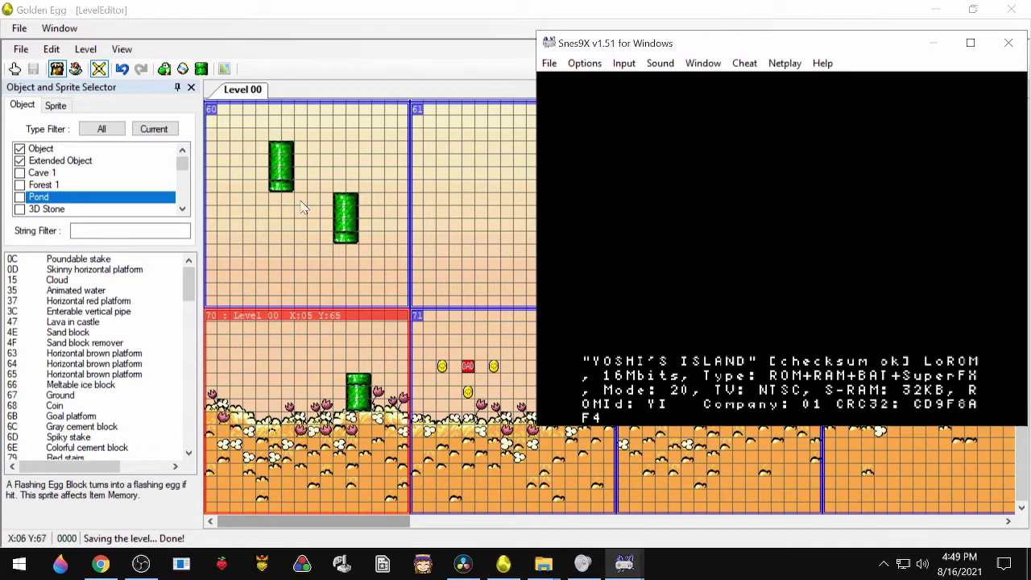
double_click(884, 34)
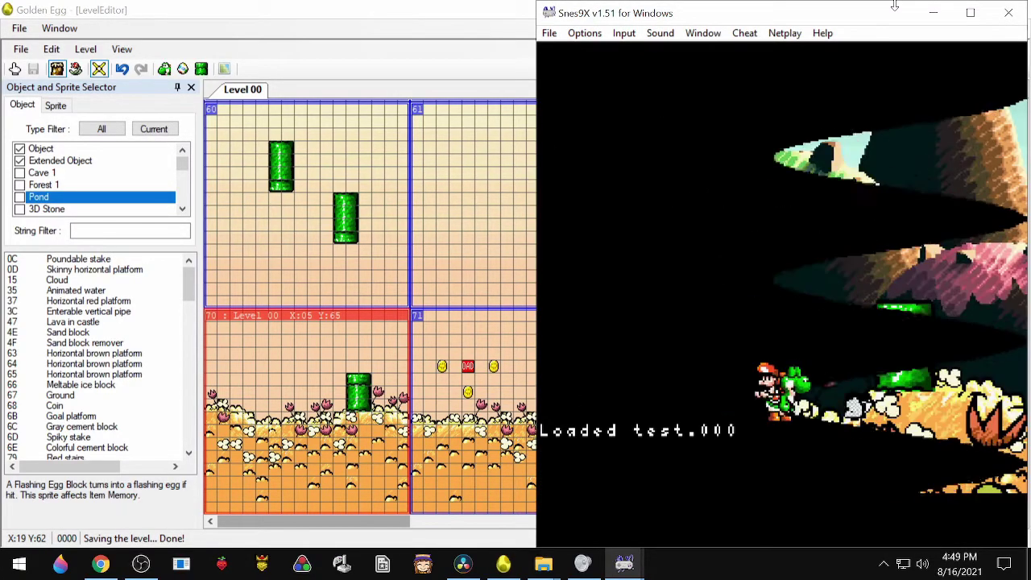
key("Right")
key("c")
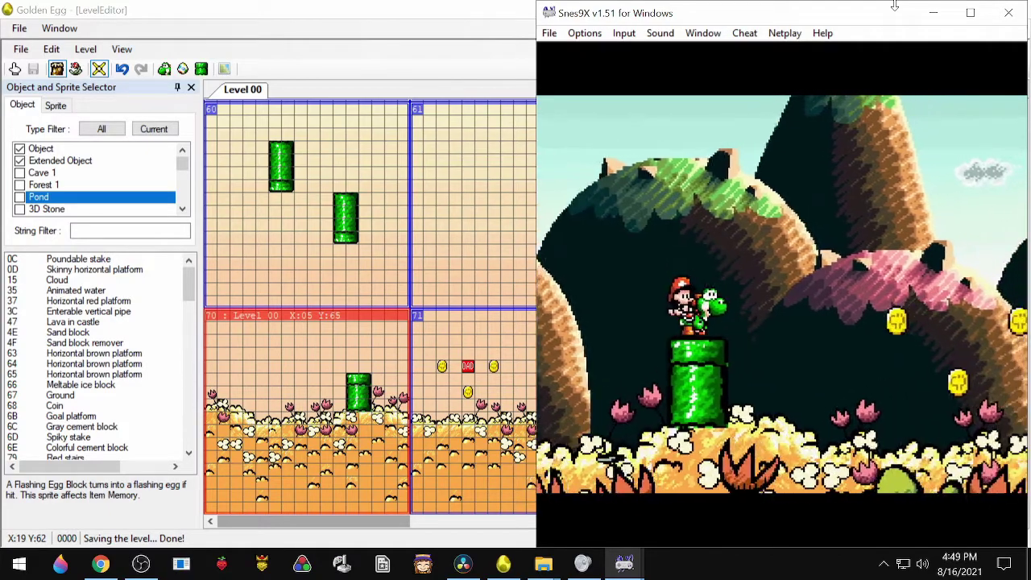
key("Down")
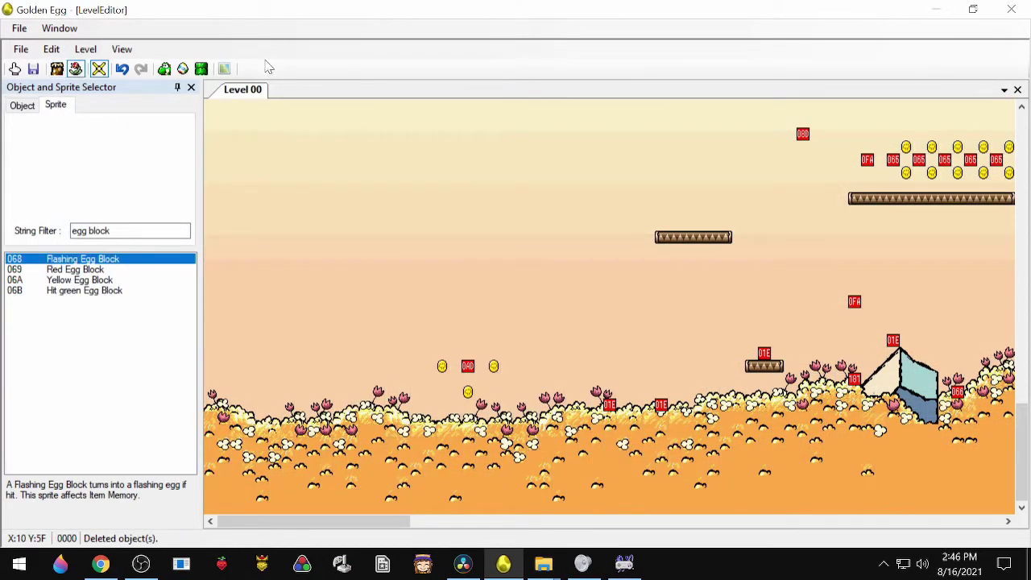
Use the Mini Map to view Level 00's tall green pipe section, then pan back to the opening pages.
left_click(224, 69)
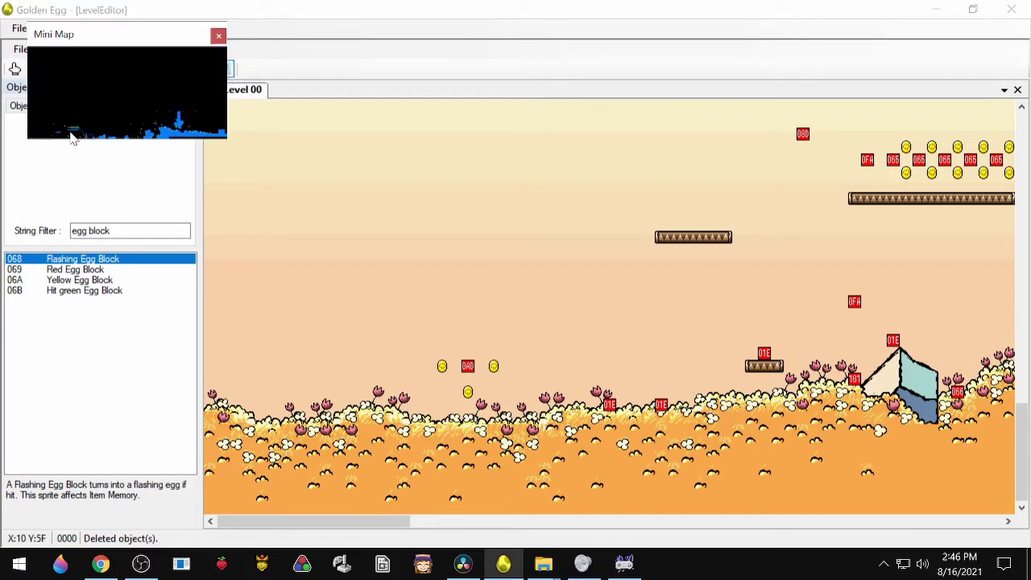
left_click_drag(68, 137, 117, 139)
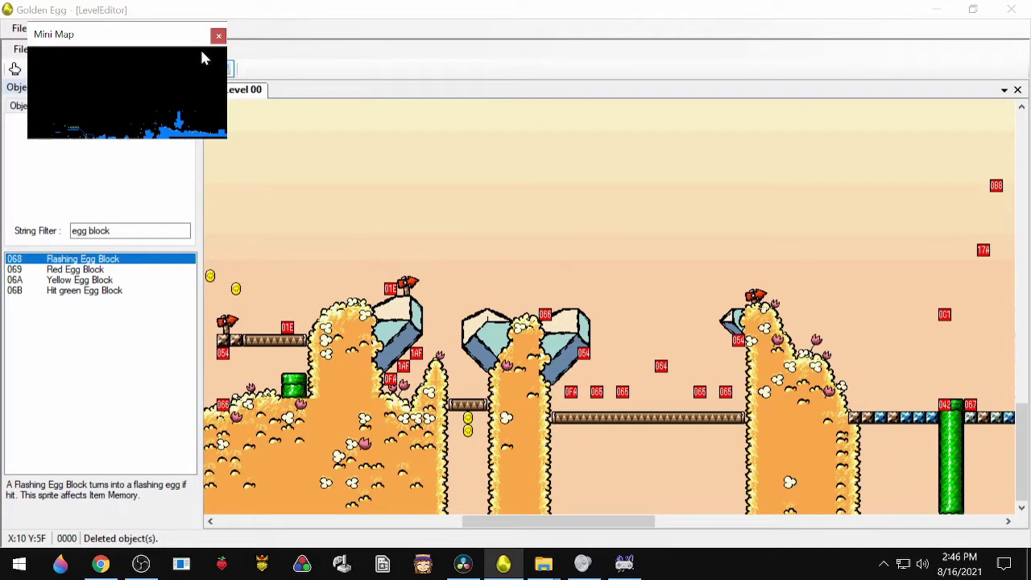
left_click(218, 36)
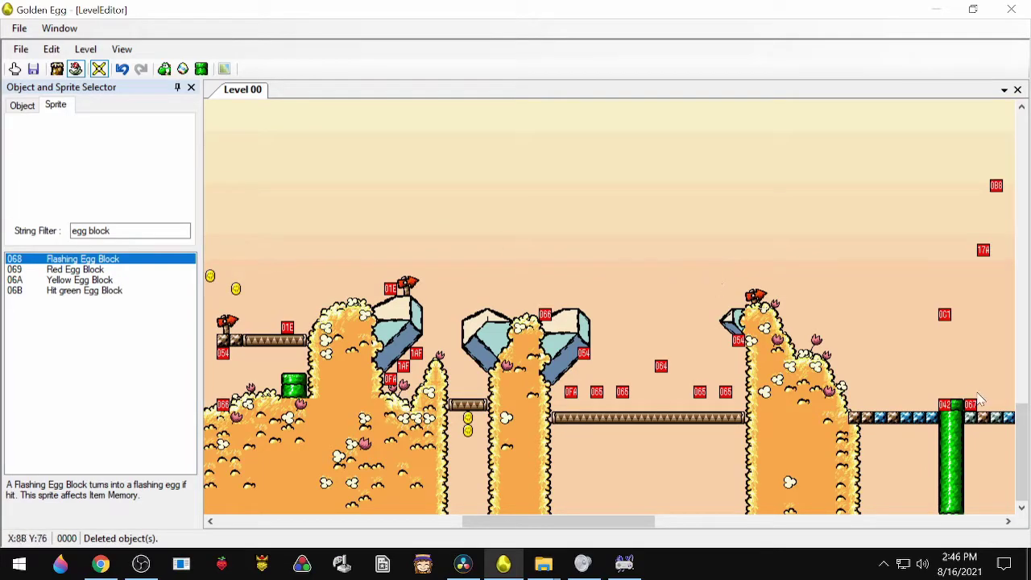
left_click_drag(1027, 451, 1021, 428)
left_click_drag(648, 522, 714, 540)
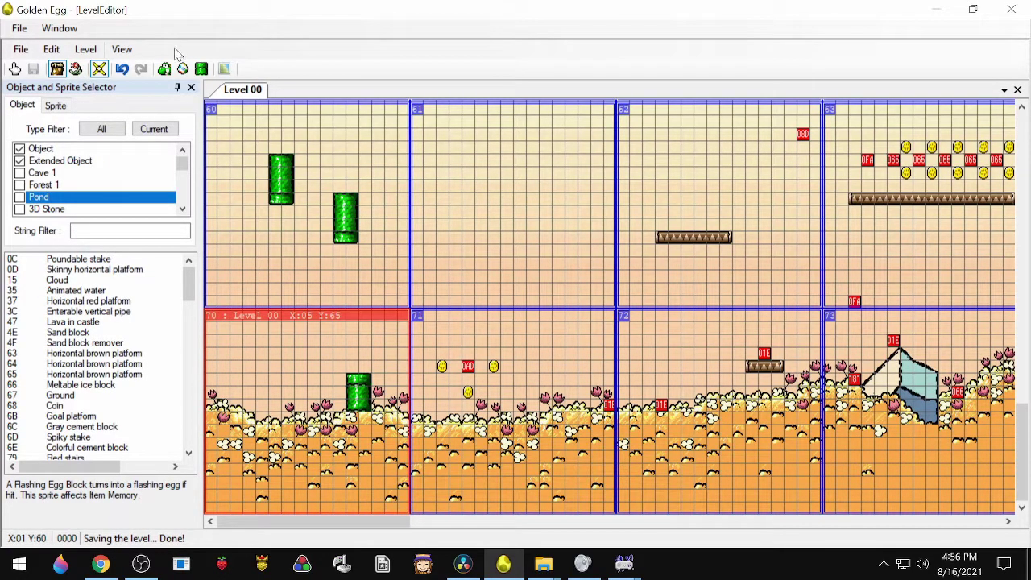
left_click(86, 50)
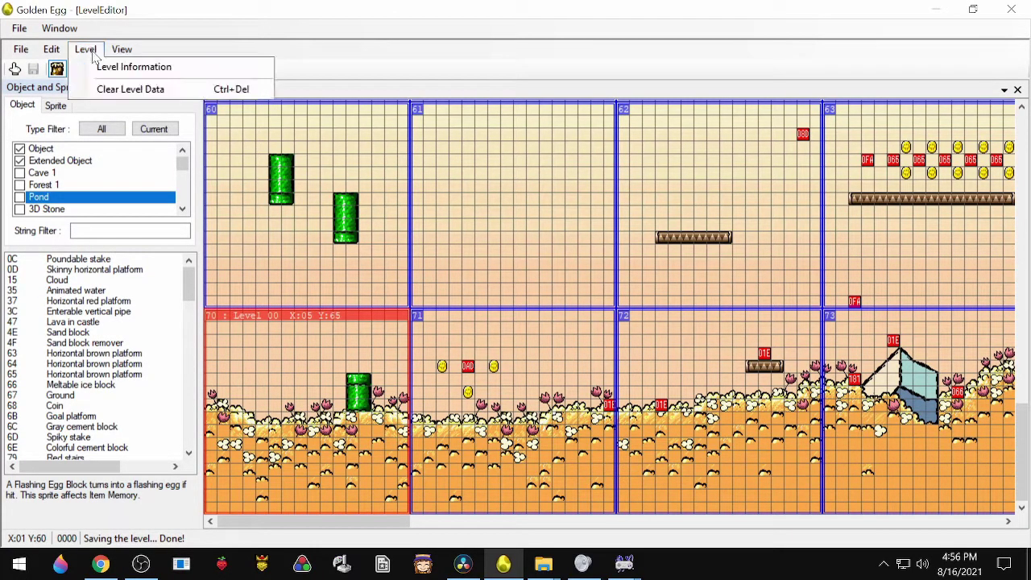
left_click(105, 91)
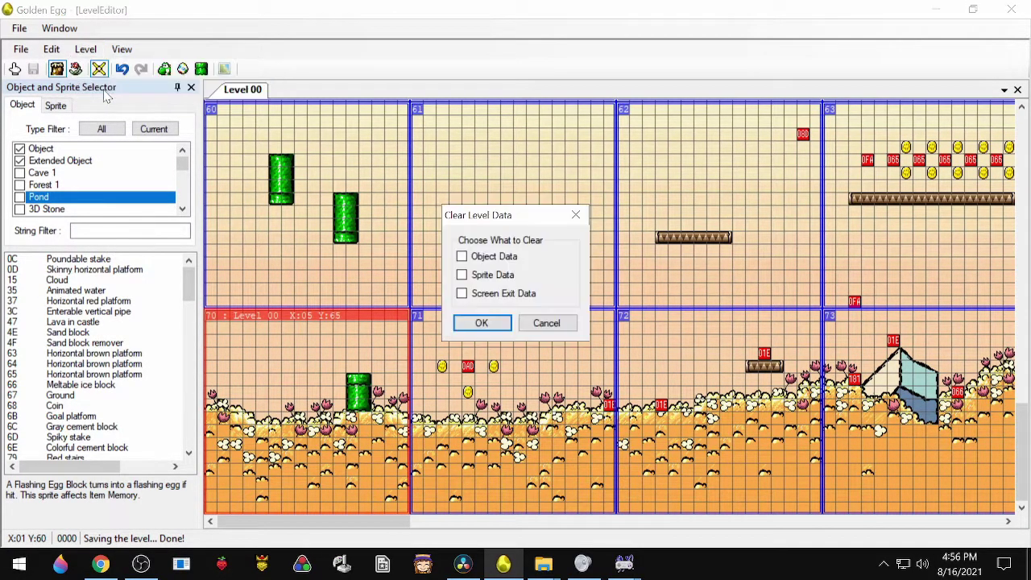
left_click(466, 257)
left_click(462, 275)
left_click(462, 293)
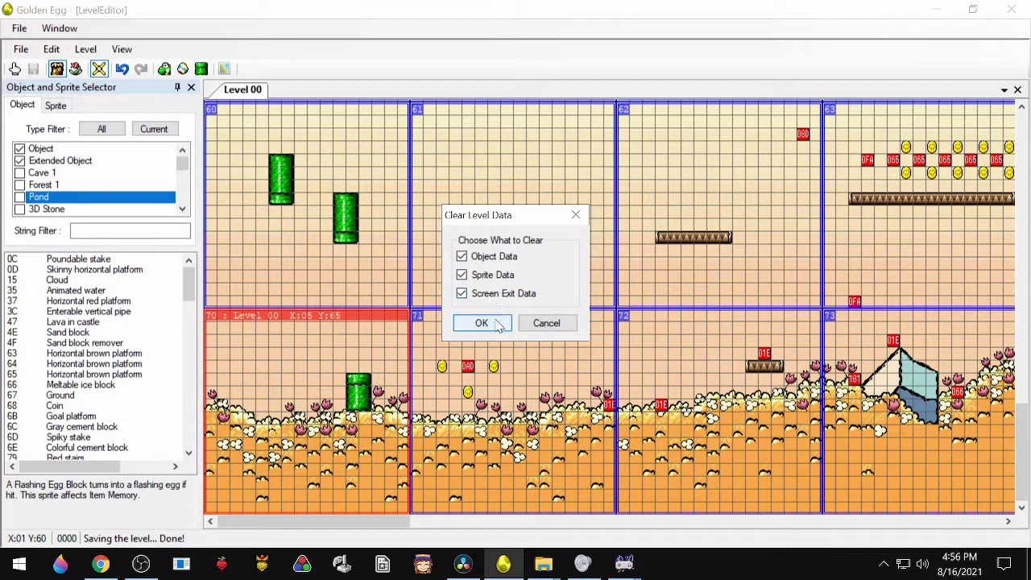
left_click(482, 323)
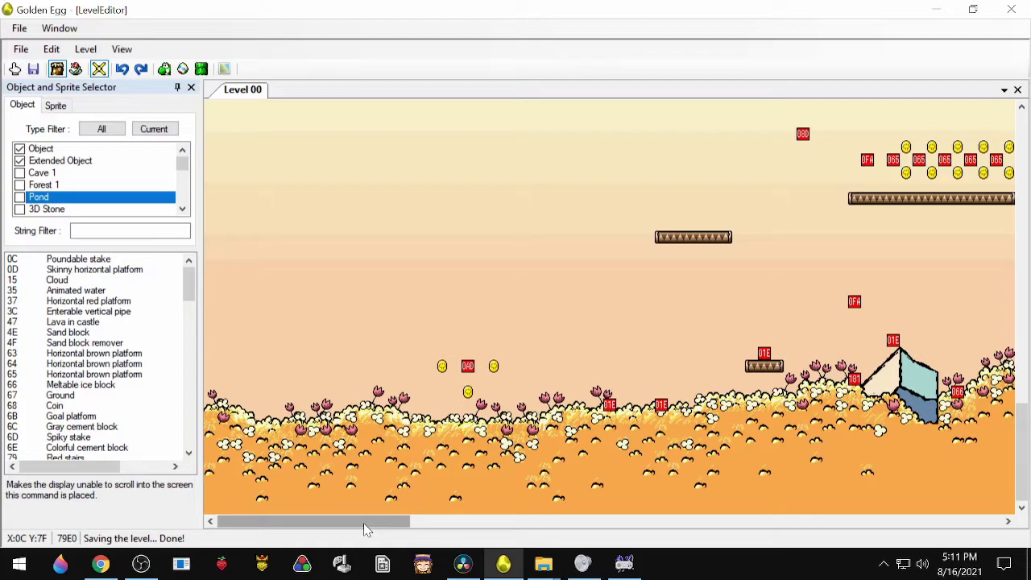
left_click_drag(367, 530, 487, 514)
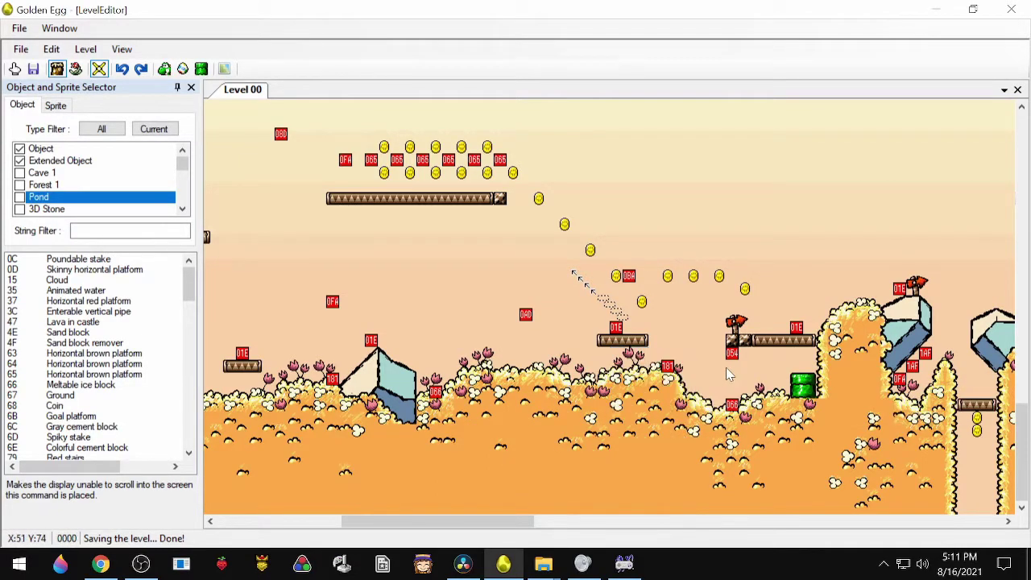
left_click_drag(499, 522, 611, 525)
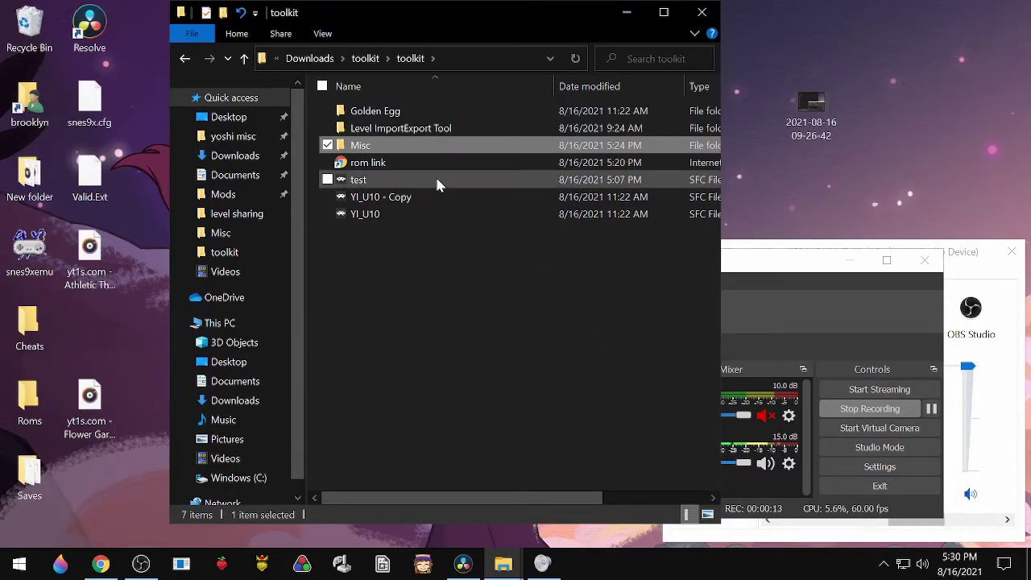
Go into Misc > level sharing, start the Flips patcher, and glance at its Settings.
double_click(386, 145)
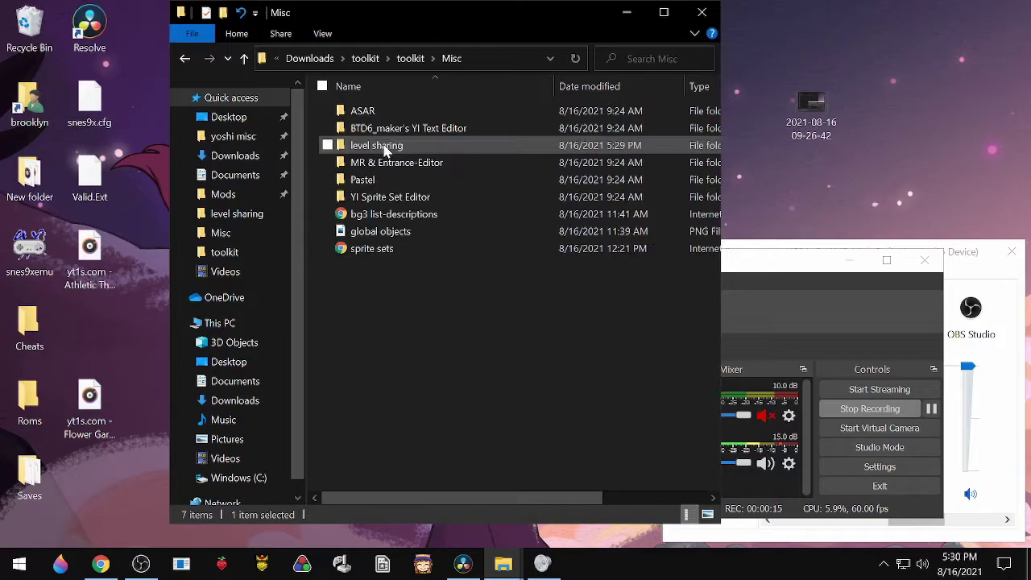
double_click(379, 146)
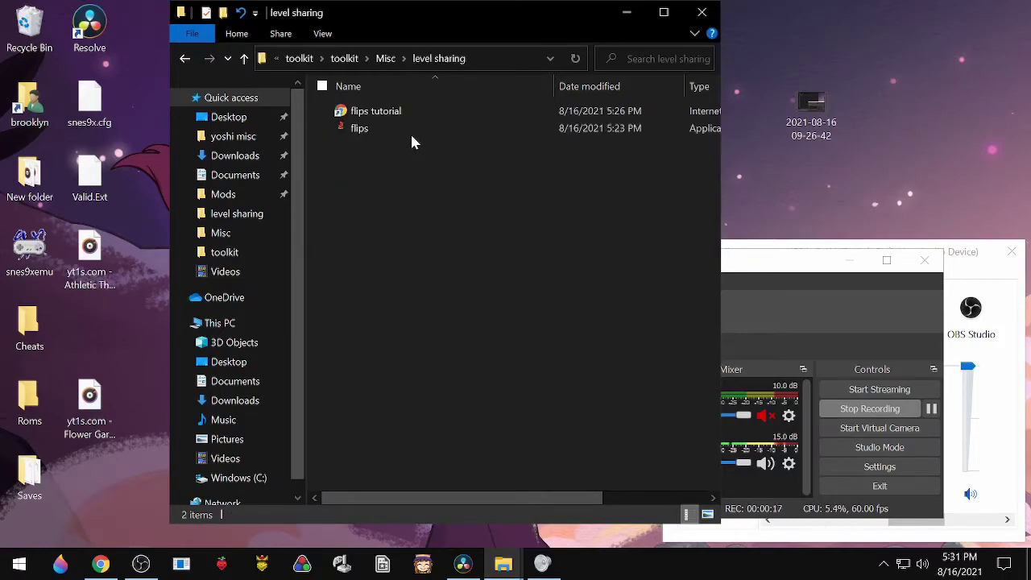
double_click(408, 127)
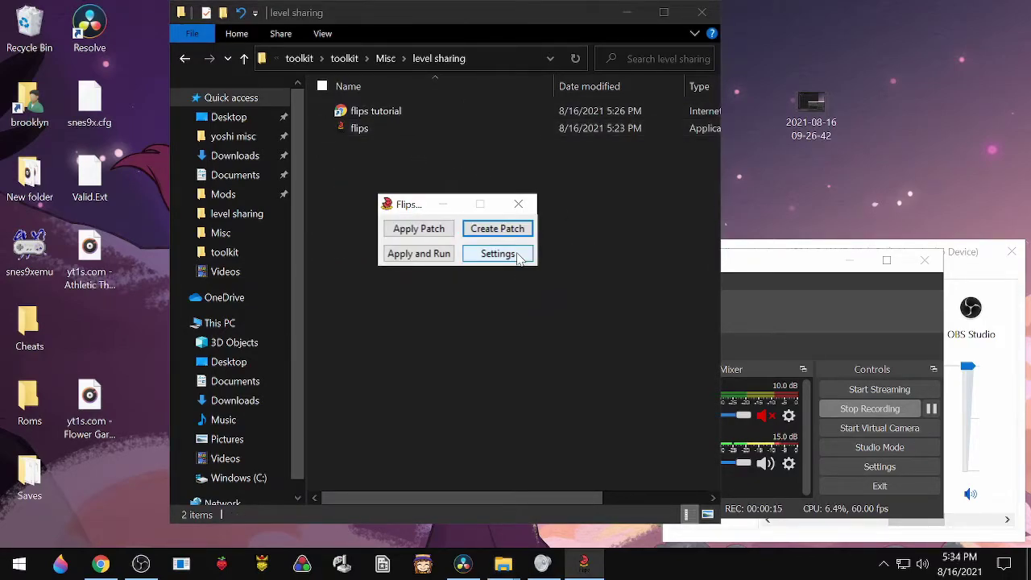
left_click(520, 255)
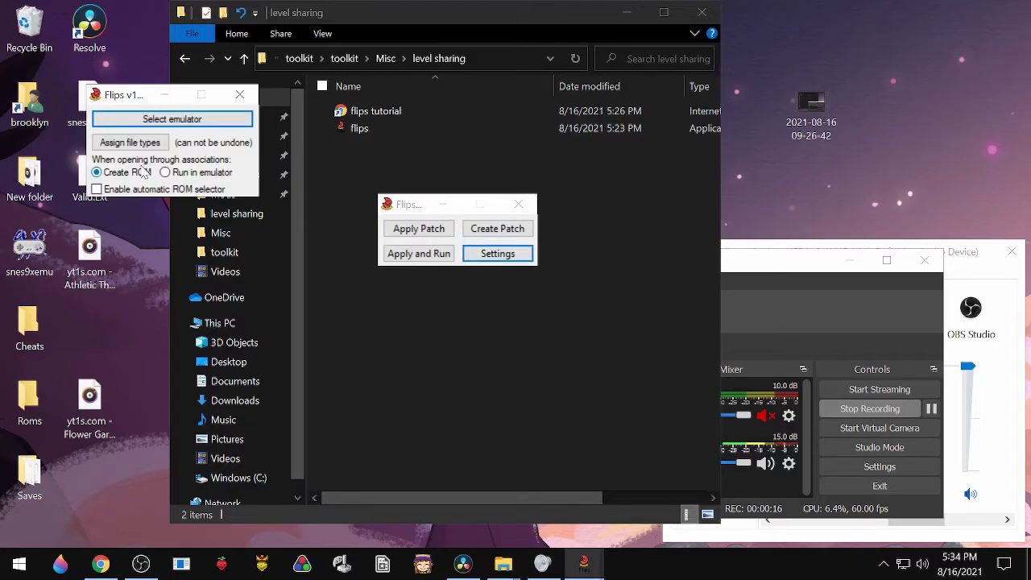
left_click(238, 96)
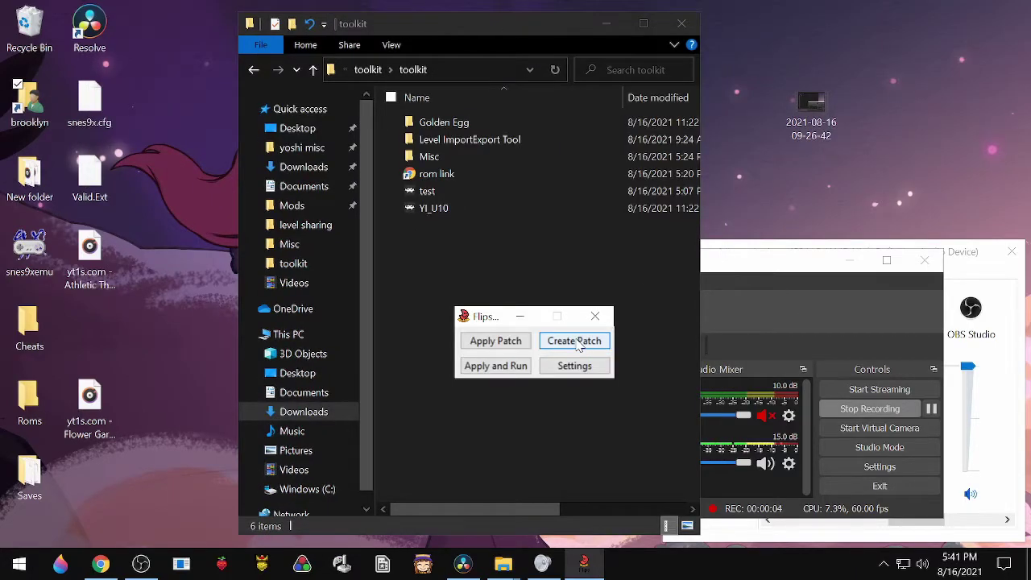
Start a new patch, duplicating YI_U10 as YI_U10 - Copy and choosing it as the original ROM.
left_click(576, 342)
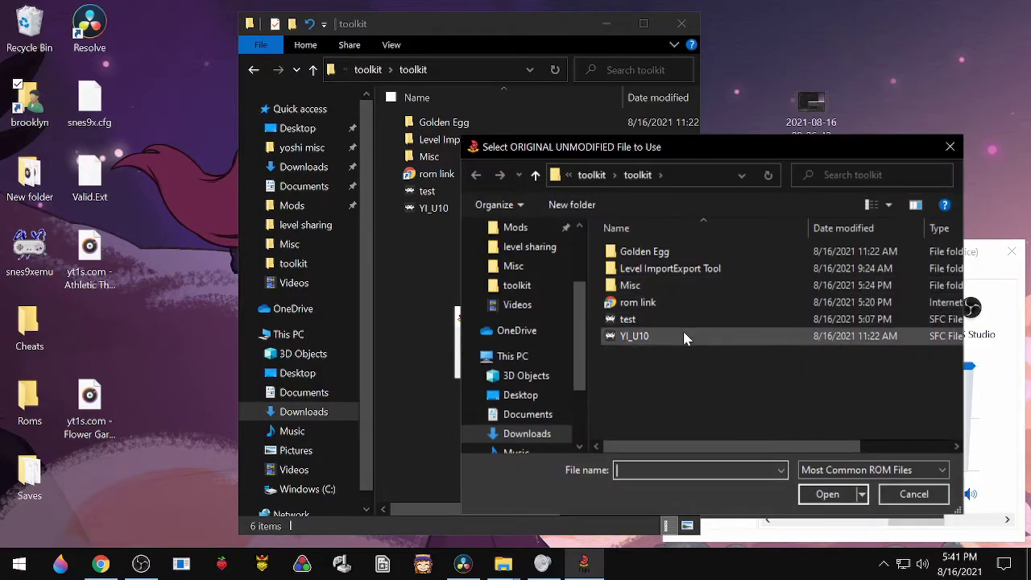
left_click(634, 336)
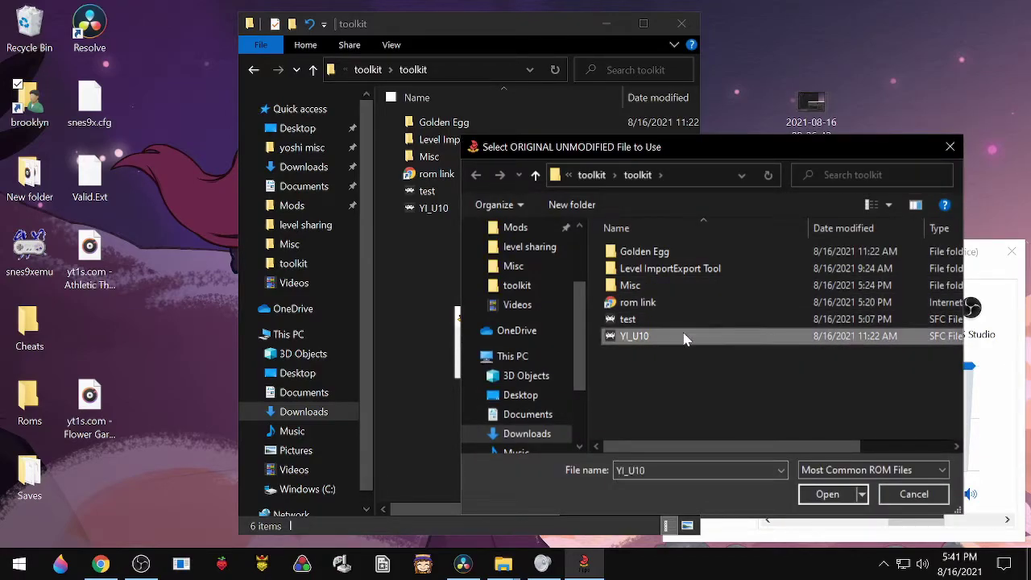
key("ctrl+c")
key("ctrl+v")
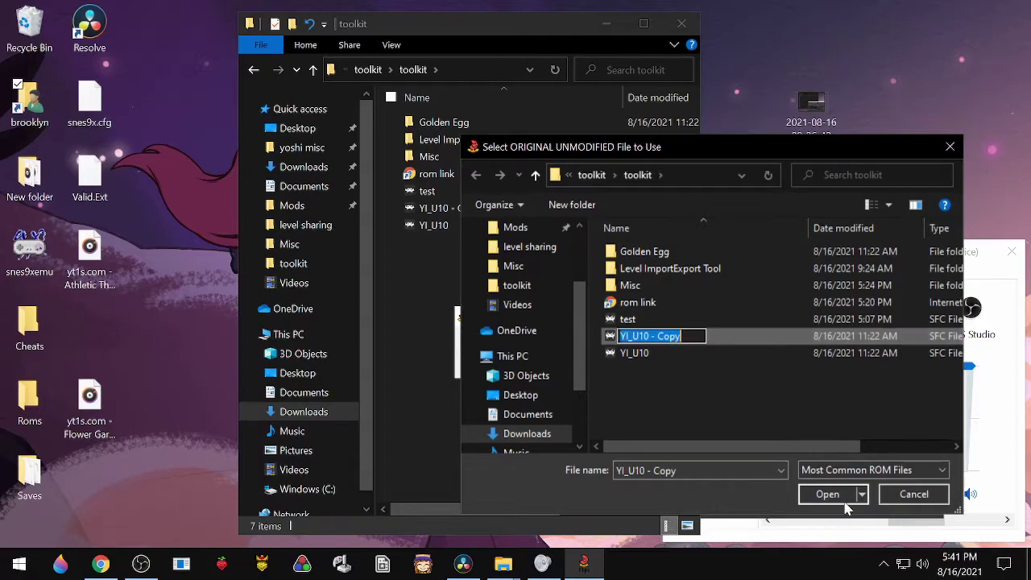
left_click(830, 497)
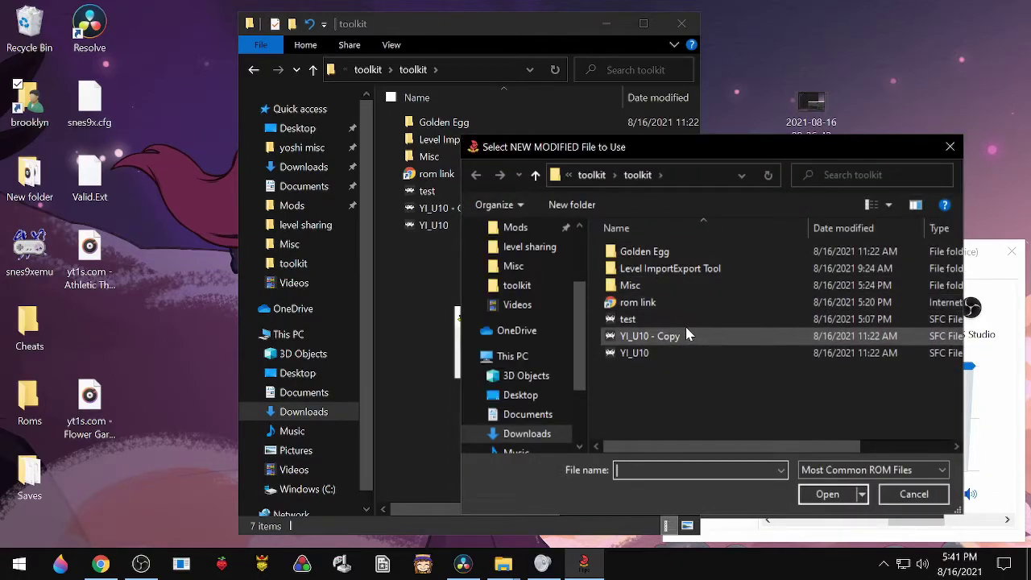
Choose the edited test ROM as the modified file and save the patch as 'test sharing'.
left_click(685, 321)
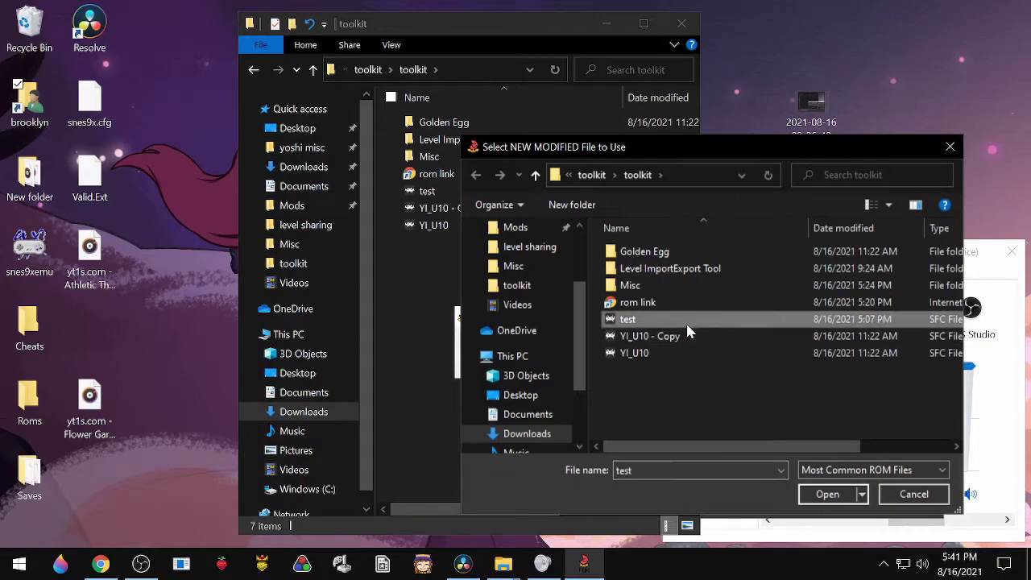
left_click(827, 497)
type("test")
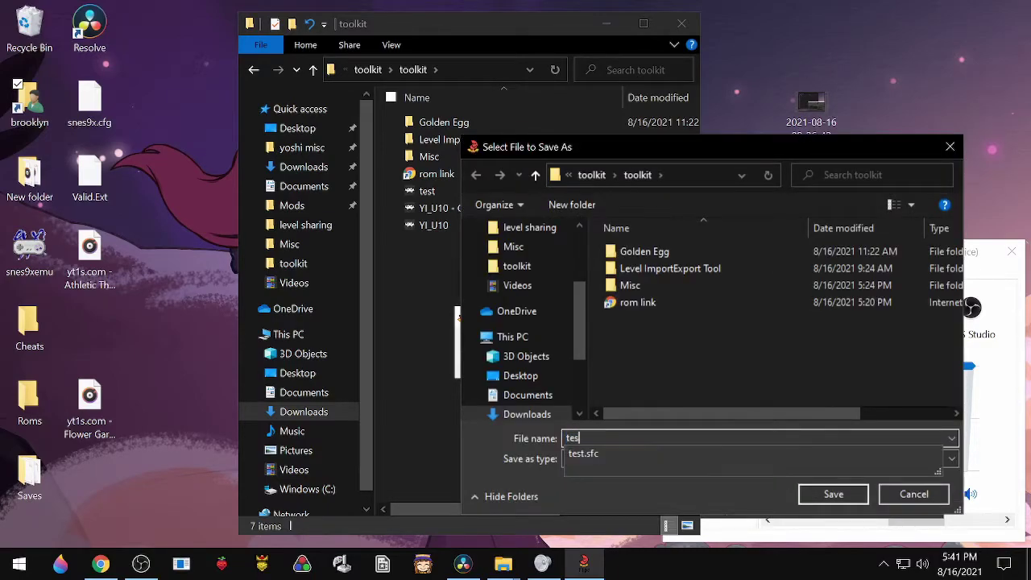
type(" sharing")
key("Return")
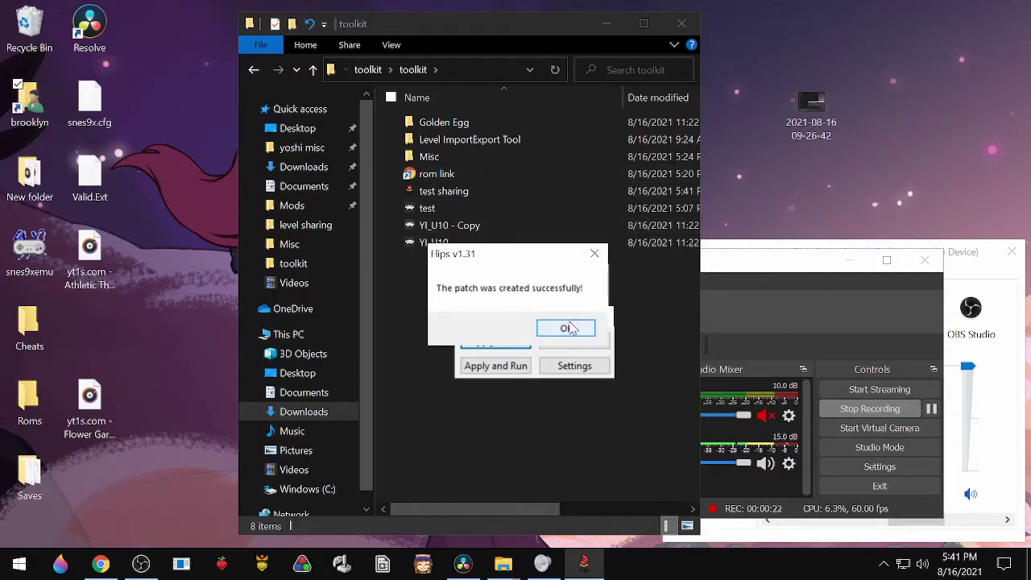
left_click(567, 327)
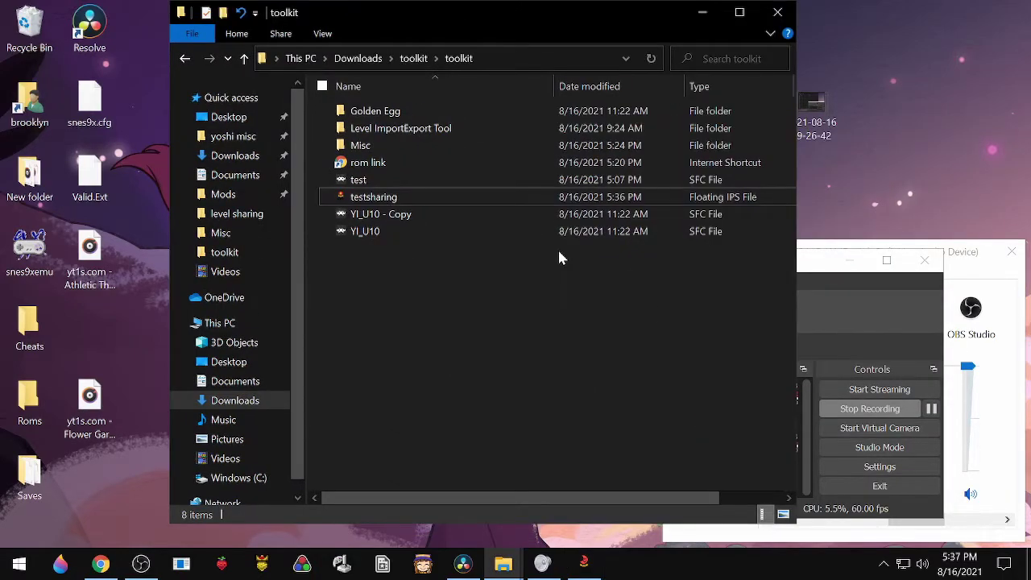
left_click(401, 199)
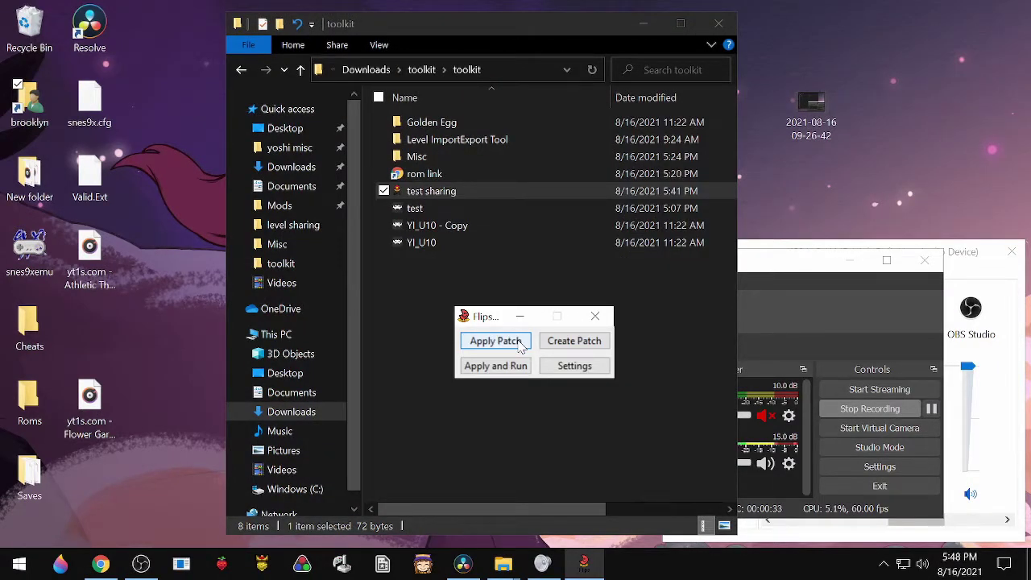
Apply the test sharing patch to YI_U10 - Copy, saving the patched ROM under the name test2.
left_click(520, 342)
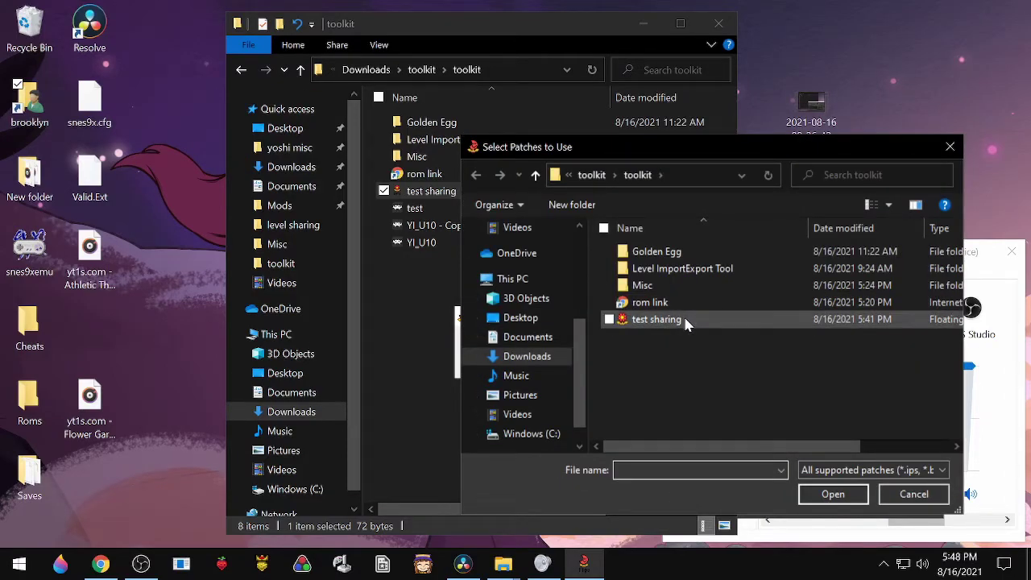
left_click(684, 319)
key("Return")
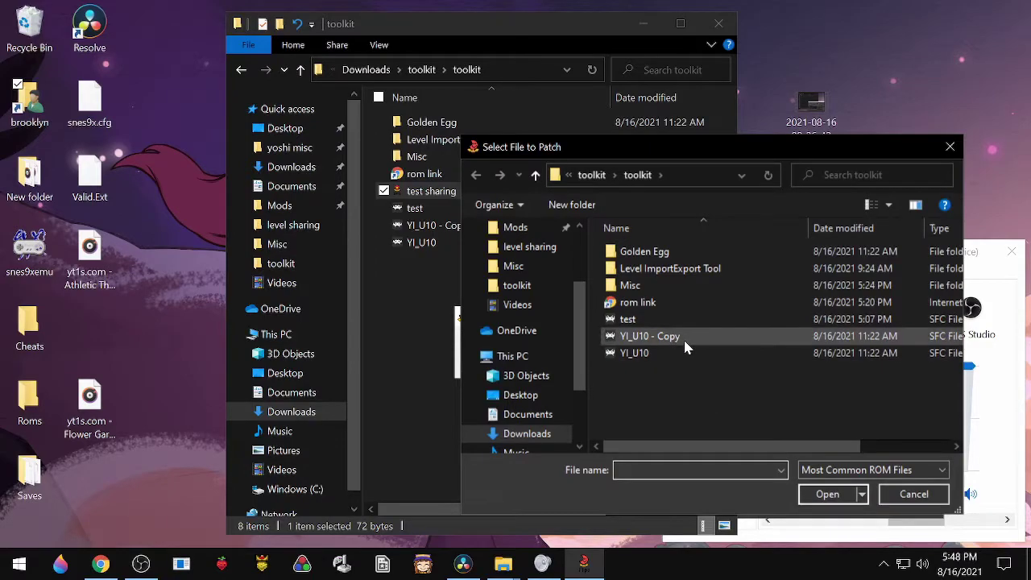
left_click(683, 336)
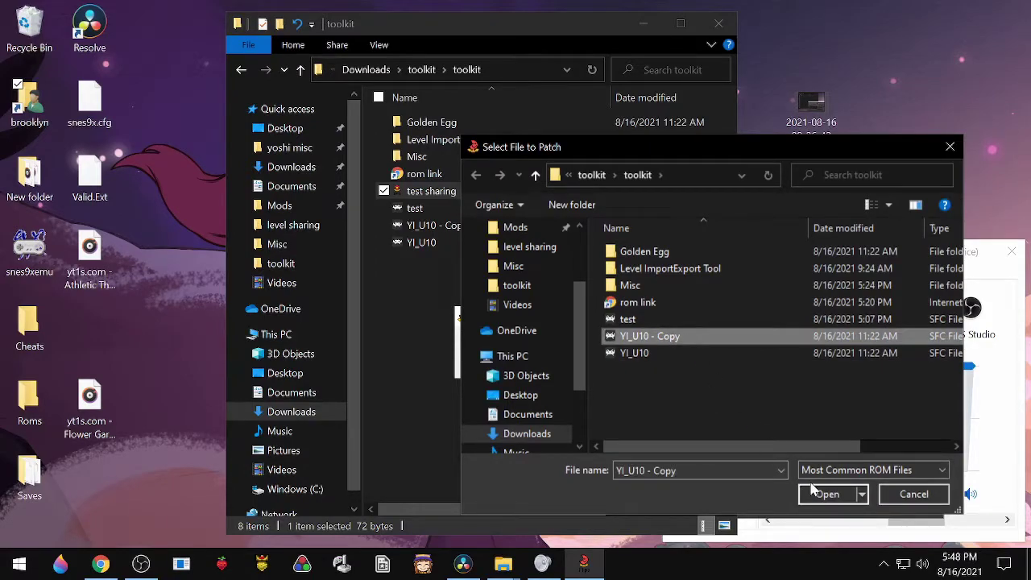
left_click(815, 492)
type("test")
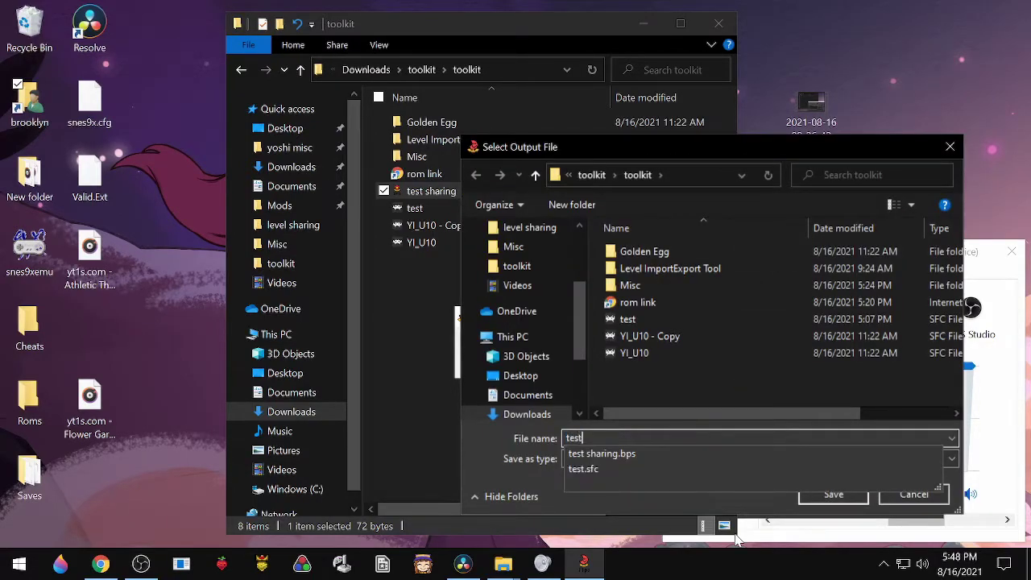
type("23")
left_click(845, 494)
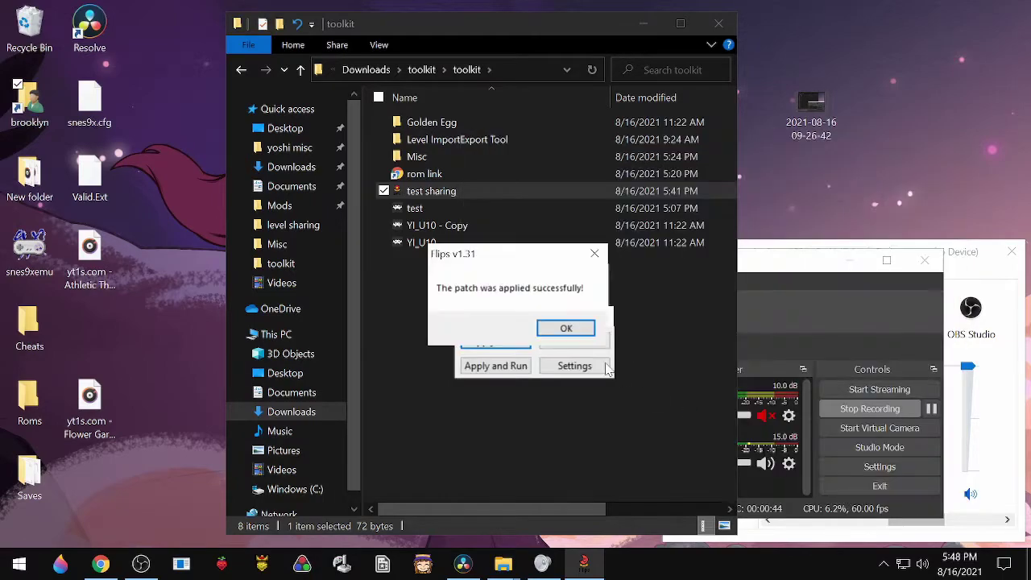
left_click(584, 329)
left_click(466, 233)
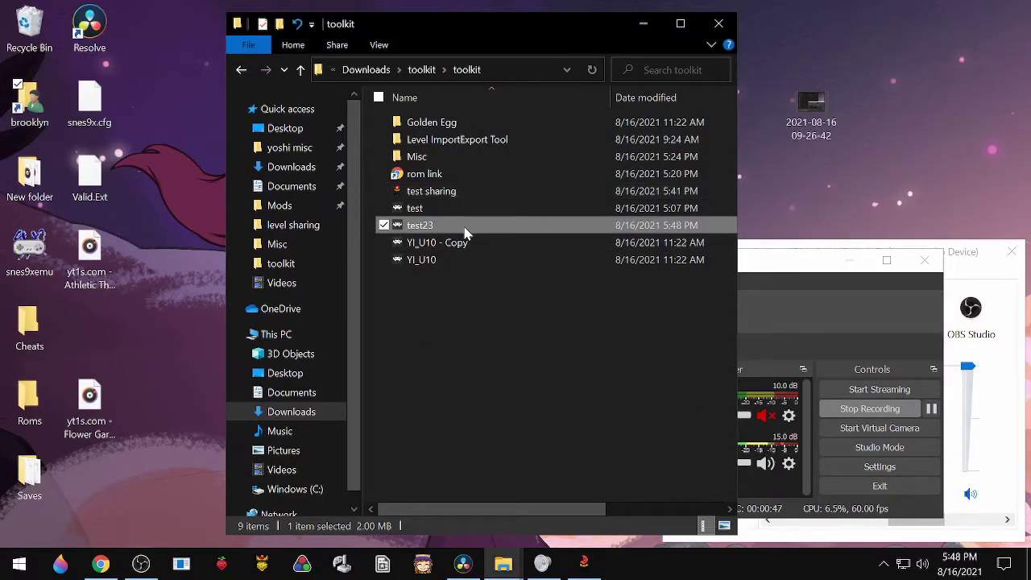